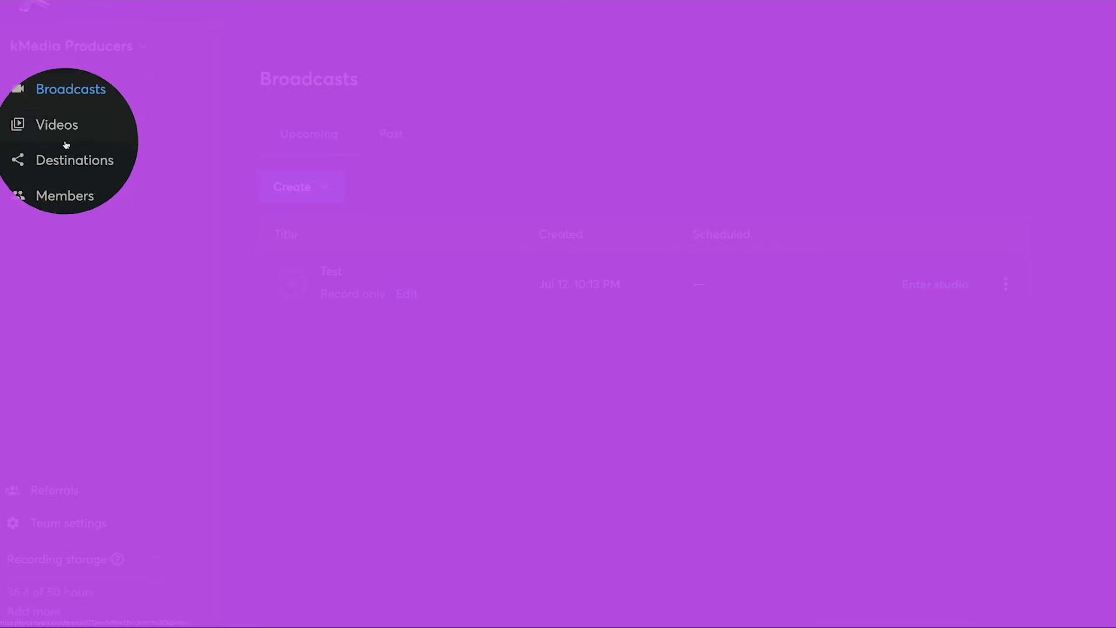
- Open the "AL Shure Shotgun Mics" recording from the team's video library
click(71, 173)
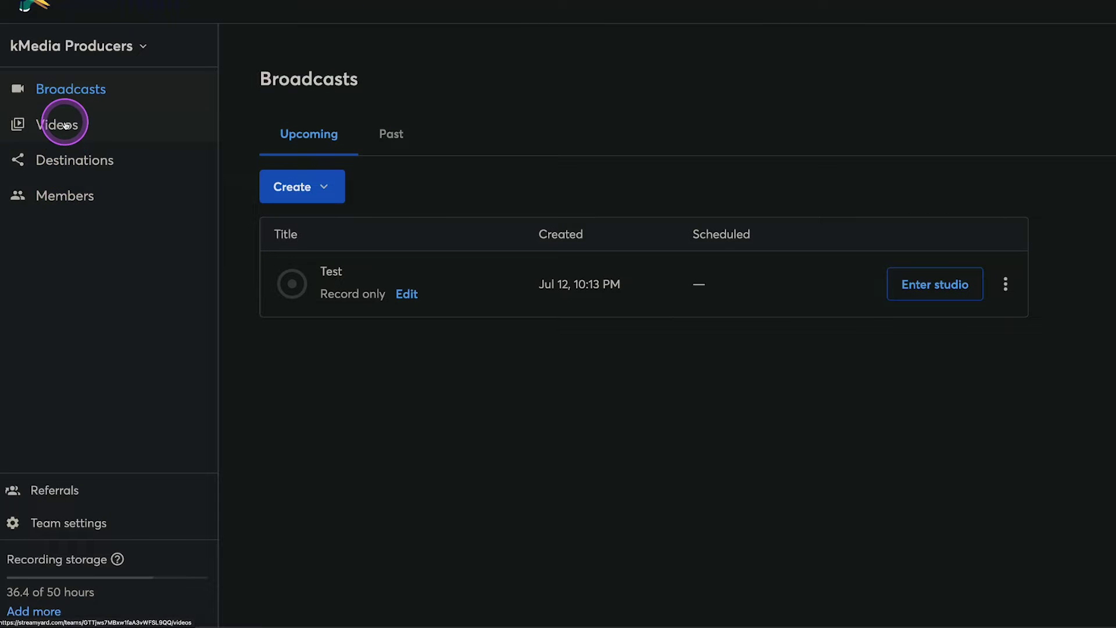
click(58, 128)
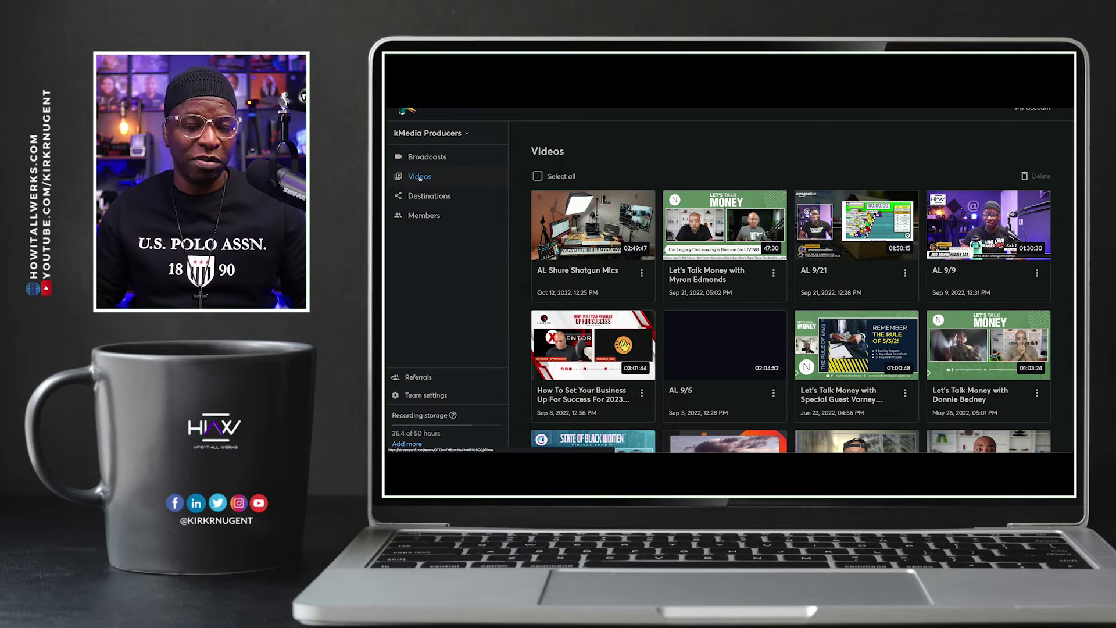
mouse_move(676, 202)
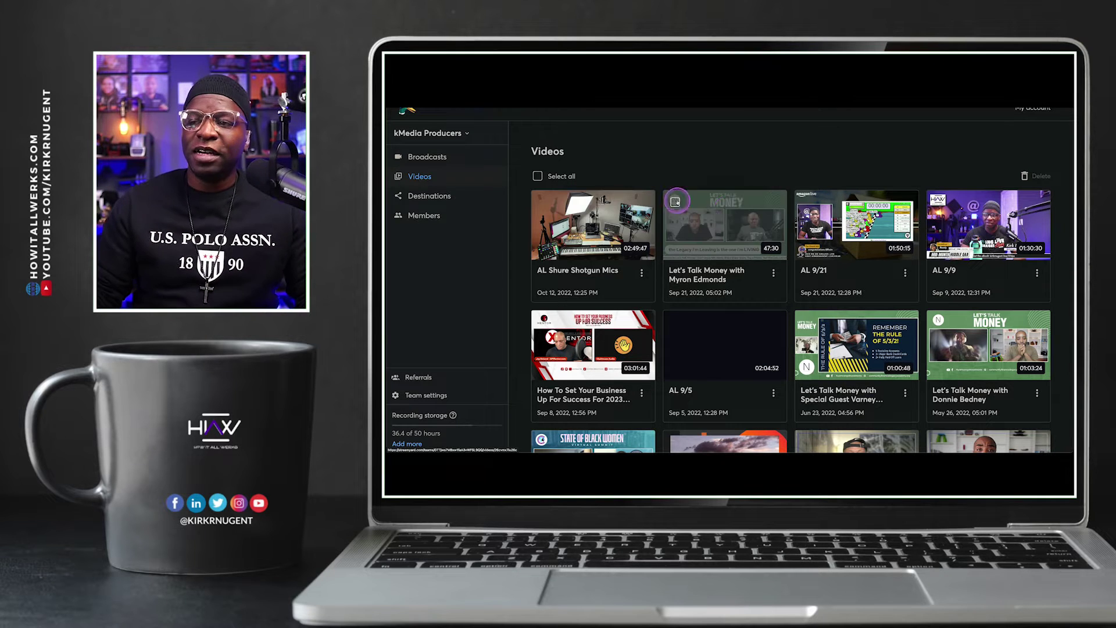
click(582, 217)
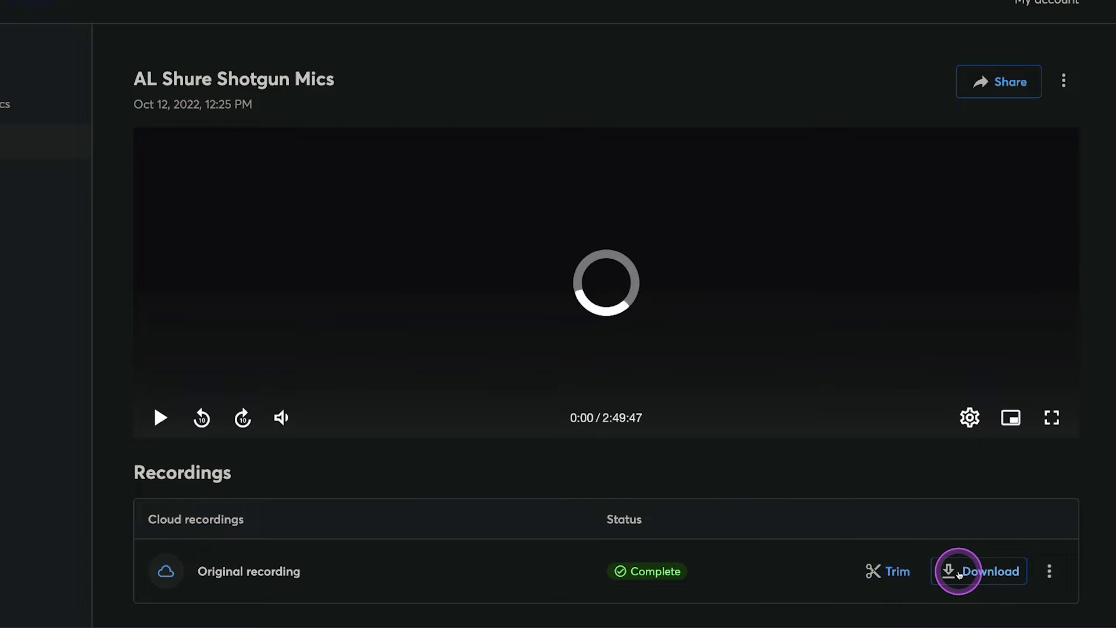
- Check the original recording's additional options and open the recording for trimming
click(1051, 571)
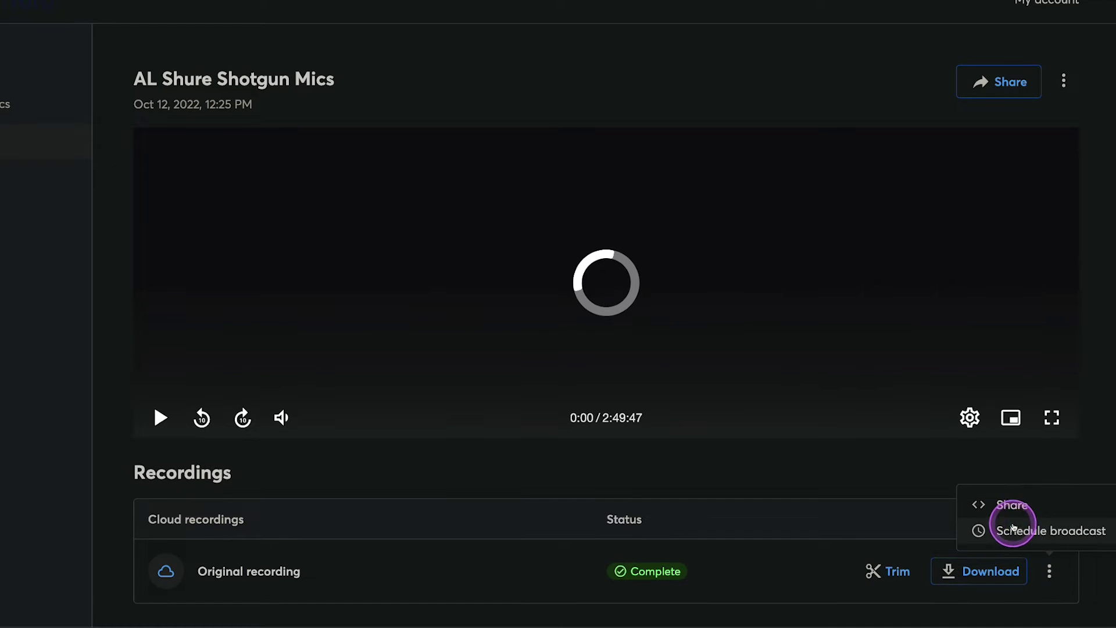
click(678, 496)
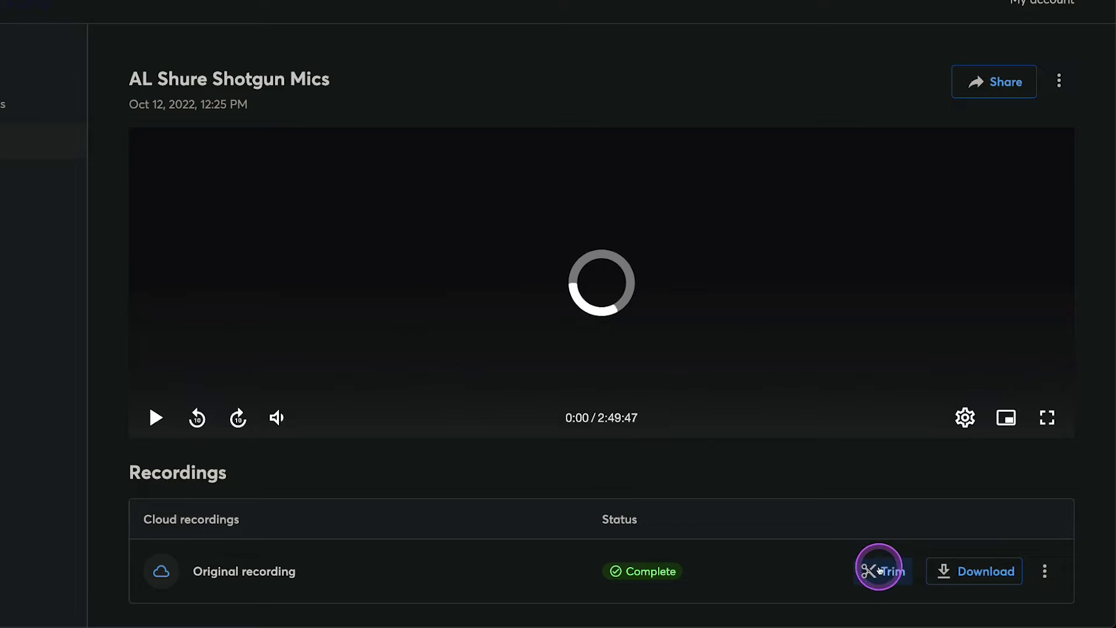
click(944, 422)
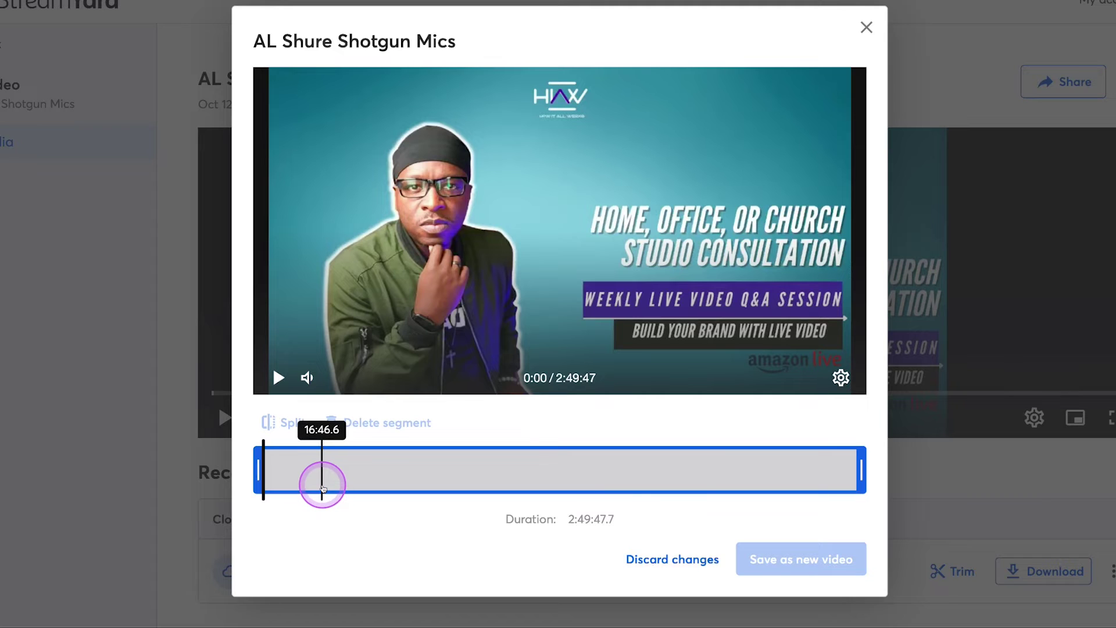
- Trim the countdown off the beginning by fine-tuning the clip's start to 4:59.0
click(260, 469)
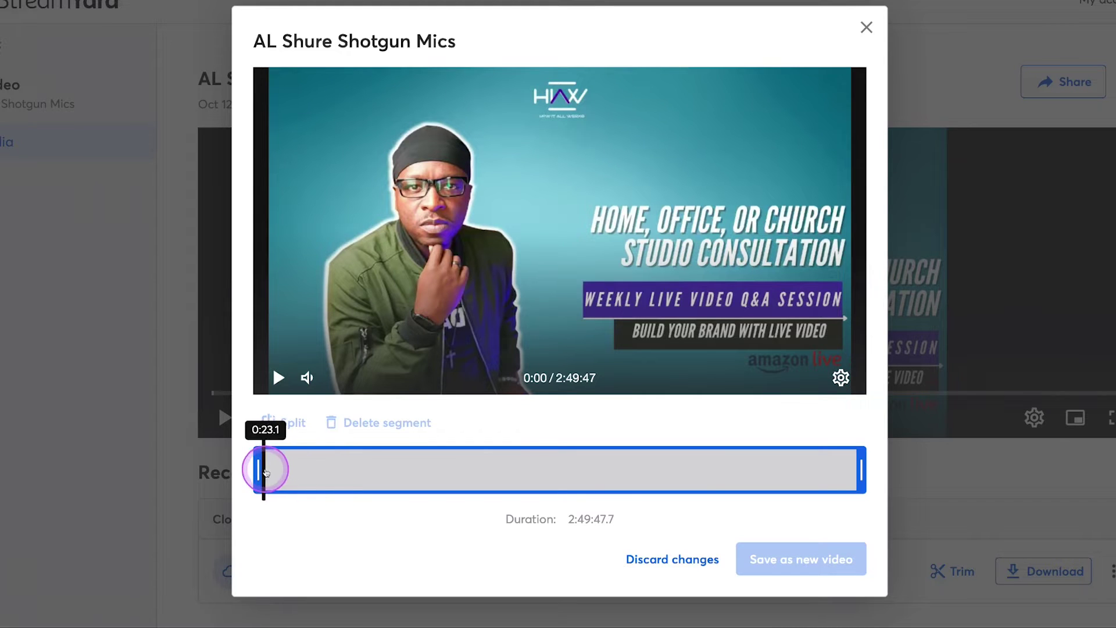
drag(257, 467, 275, 468)
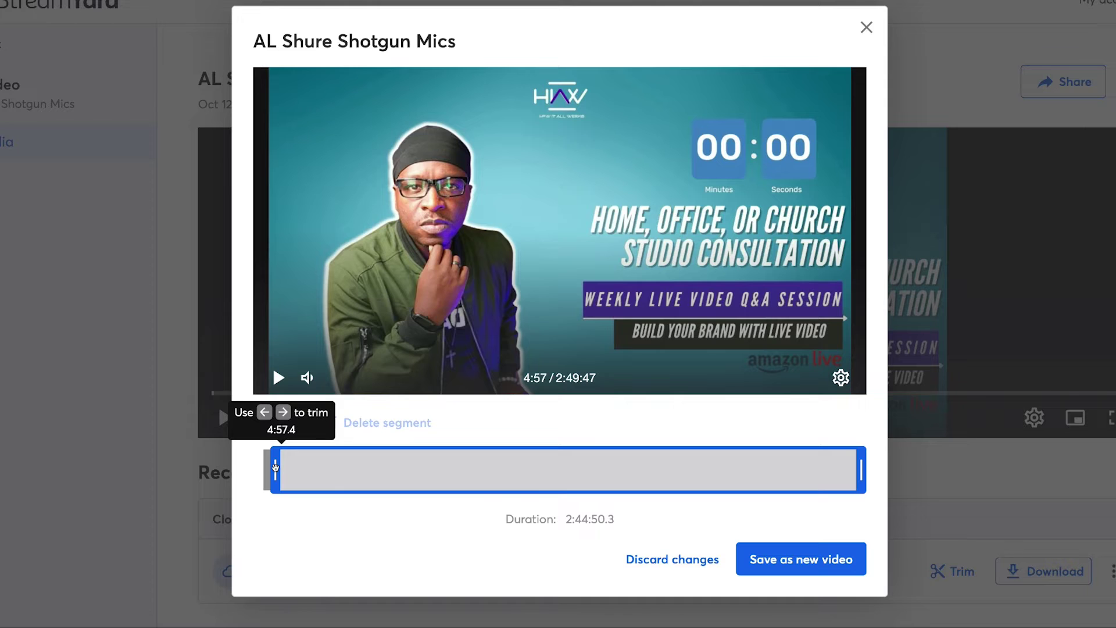
key(Right)
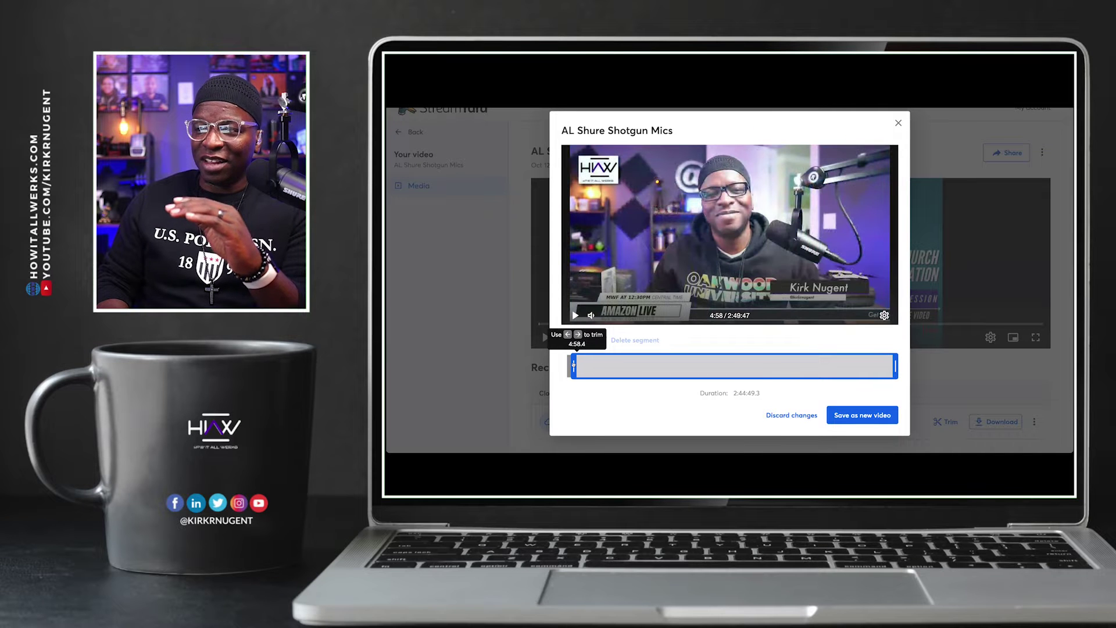
key(Left)
key(Left)
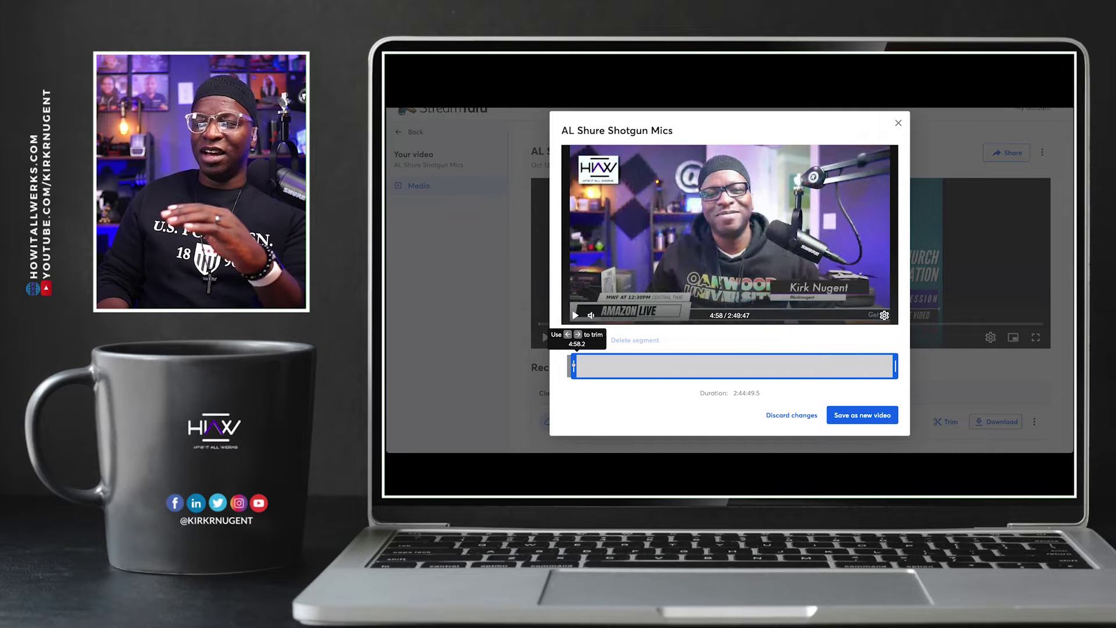
key(Right)
key(Right)
key(Right)
key(Right)
key(Right)
key(Right)
key(Right)
key(Right)
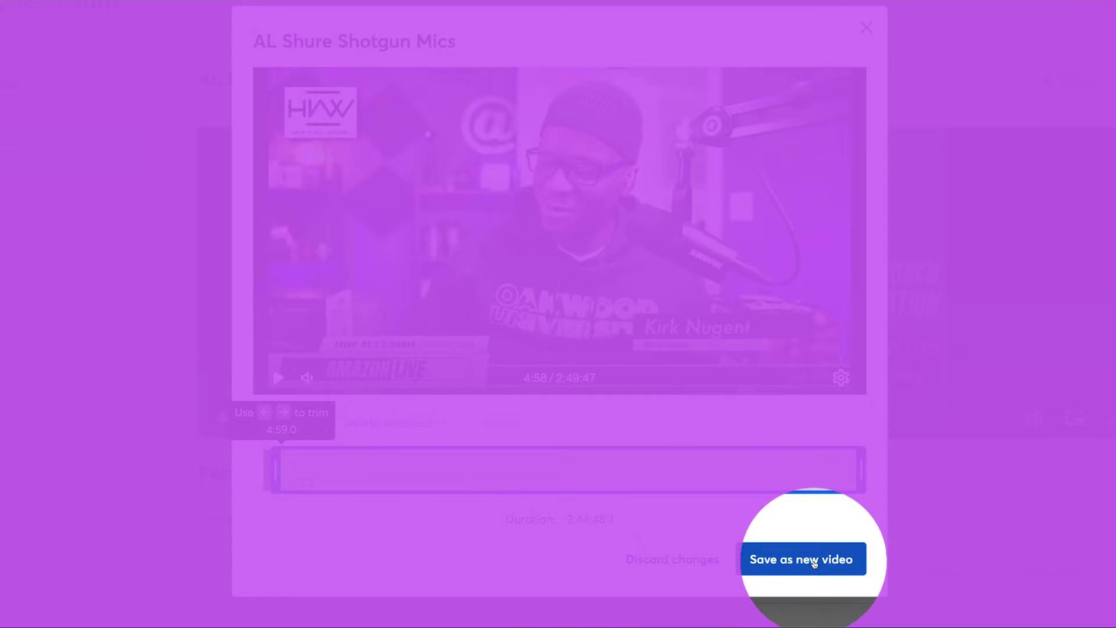
- Trim the end of the clip to about 2:43:11
click(814, 562)
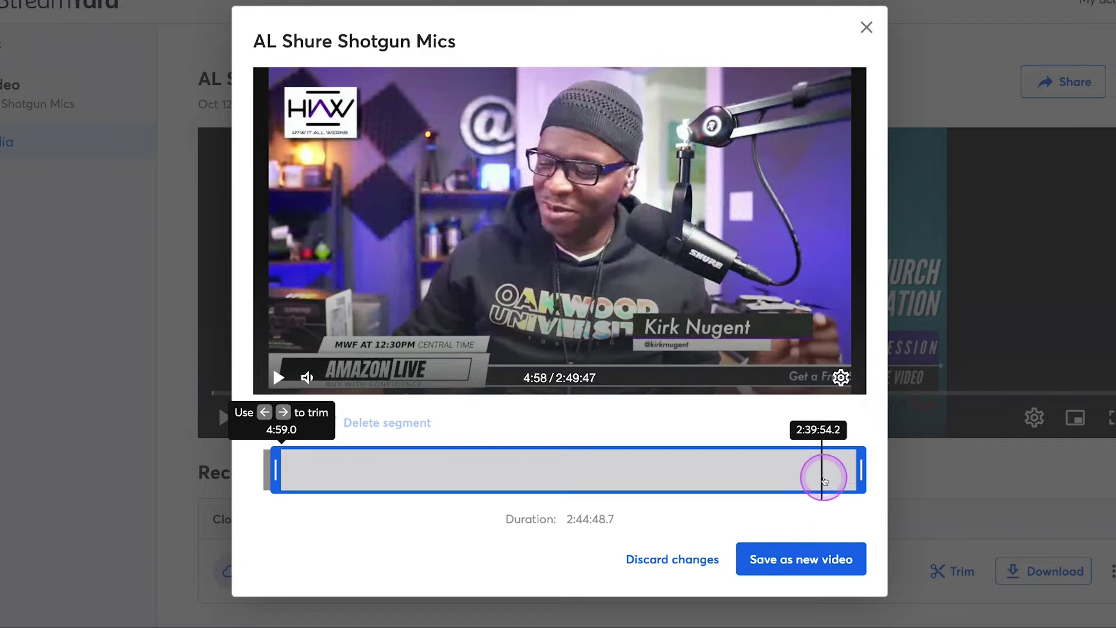
drag(861, 467, 830, 468)
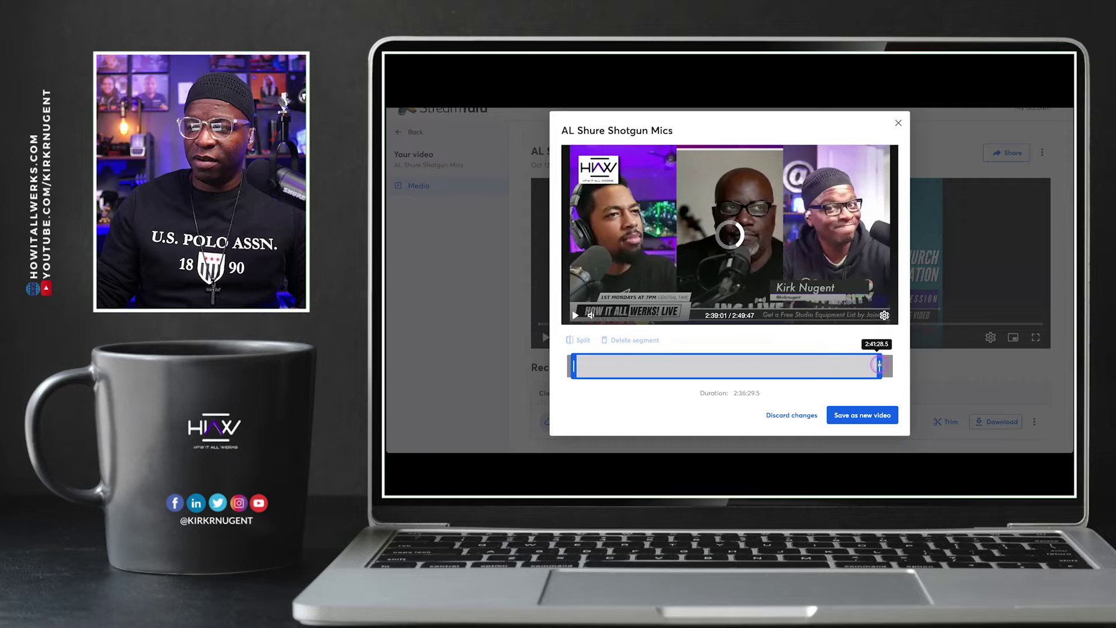
drag(877, 365, 882, 365)
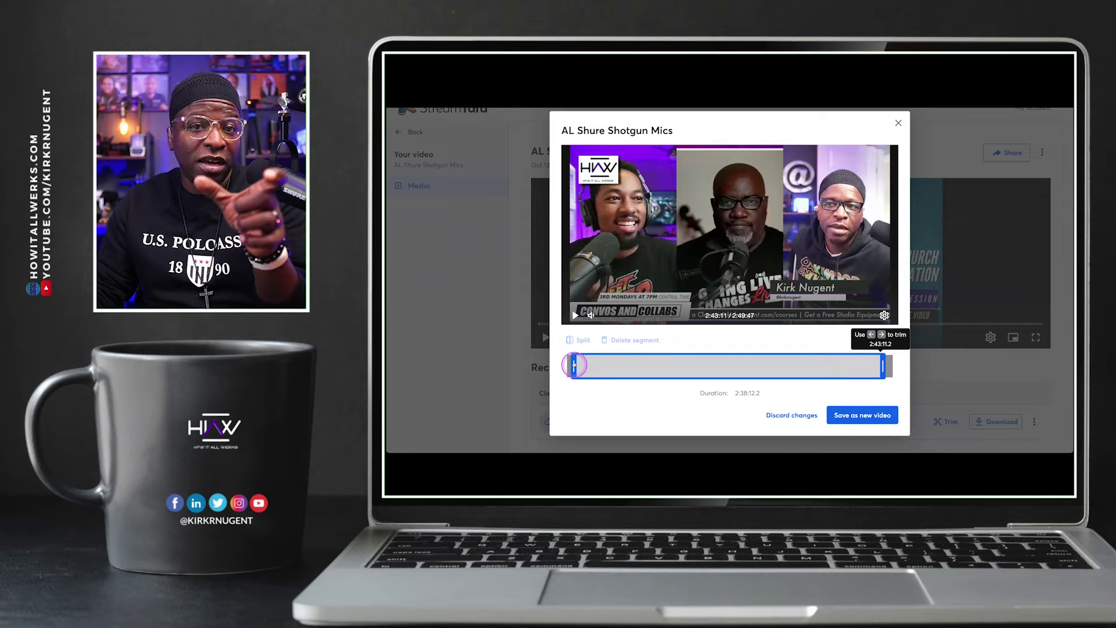
- Move the clip's start forward and fine-tune it to exactly 30:00.0
drag(573, 365, 622, 368)
key(Left)
key(Left)
key(Left)
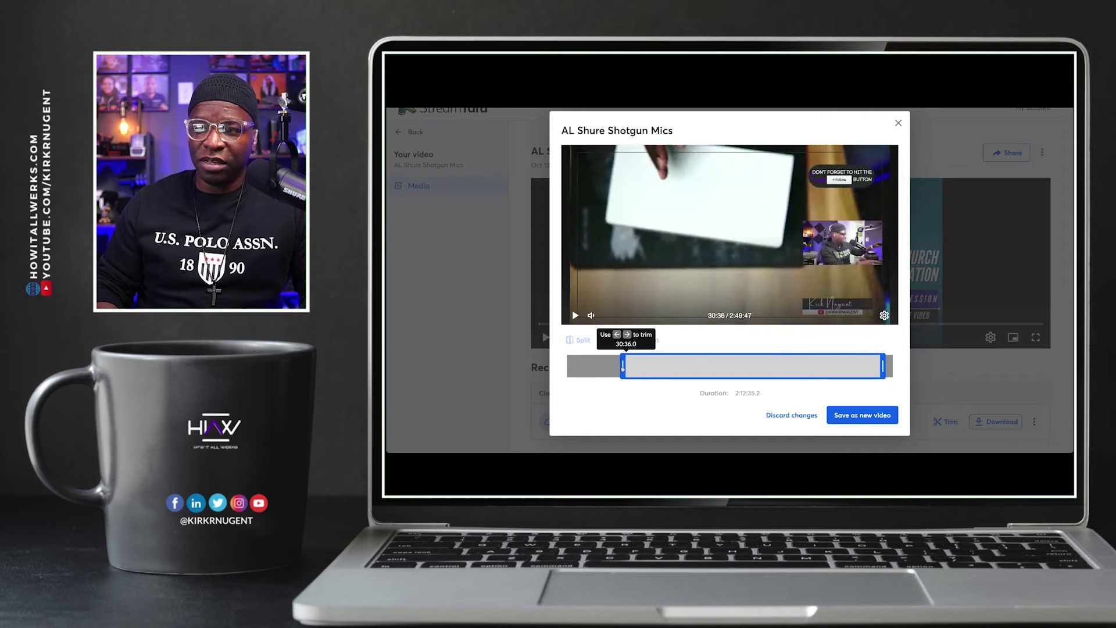
key(Left)
key(Left)
key(Left)
key(Left)
key(Left)
key(Left)
key(Left)
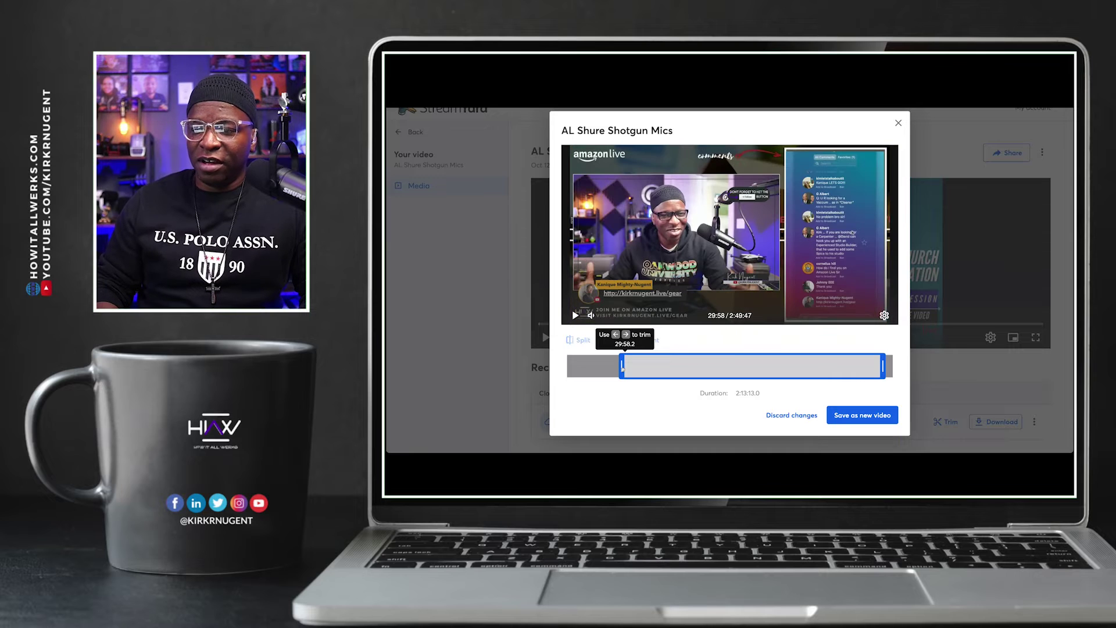
key(Right)
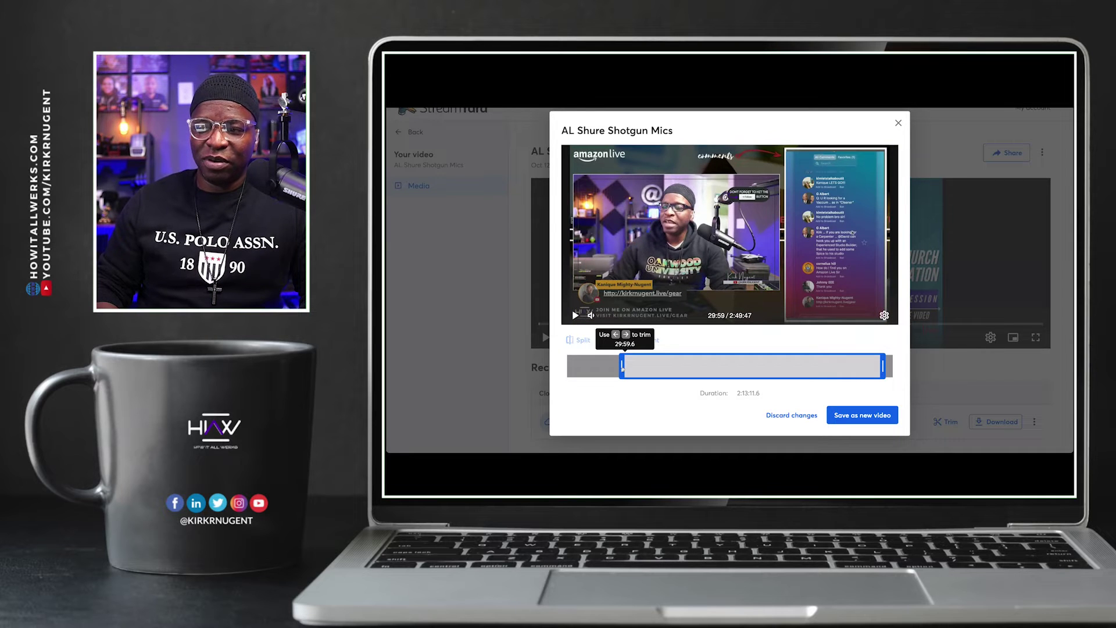
key(Right)
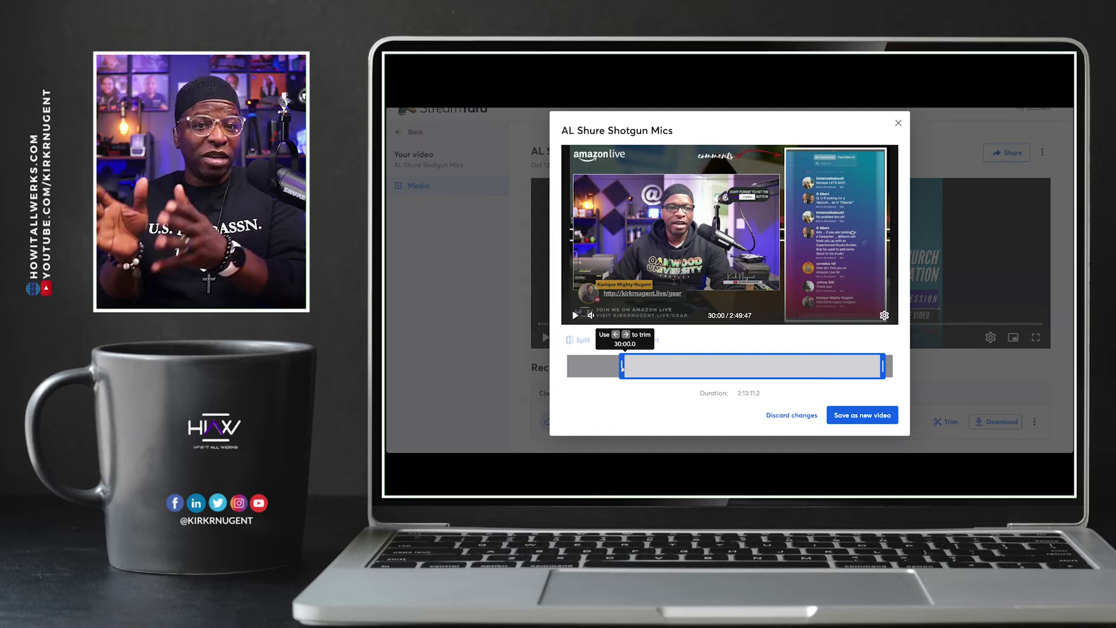
click(622, 368)
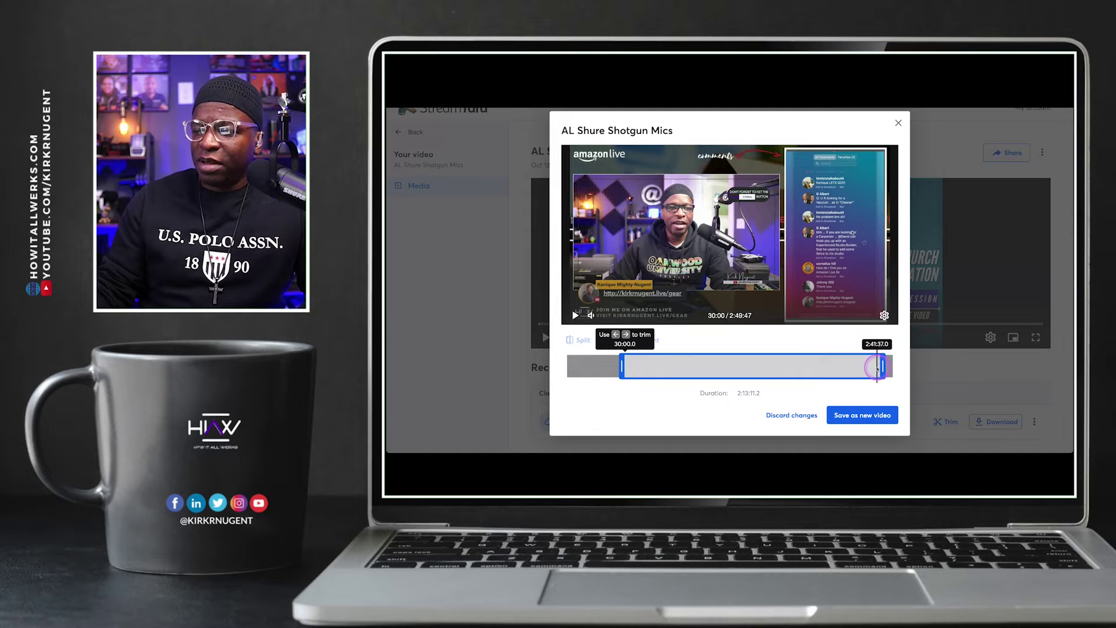
- Shorten the clip from its end and fine-tune the end point to 52:54.4
drag(882, 366, 675, 366)
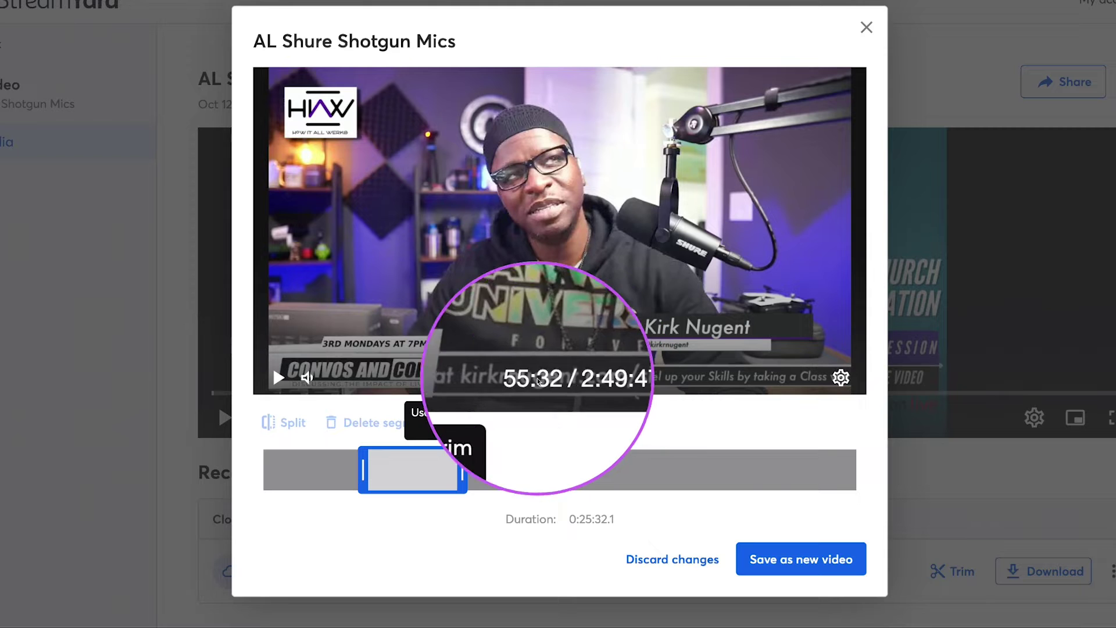
drag(459, 463, 449, 465)
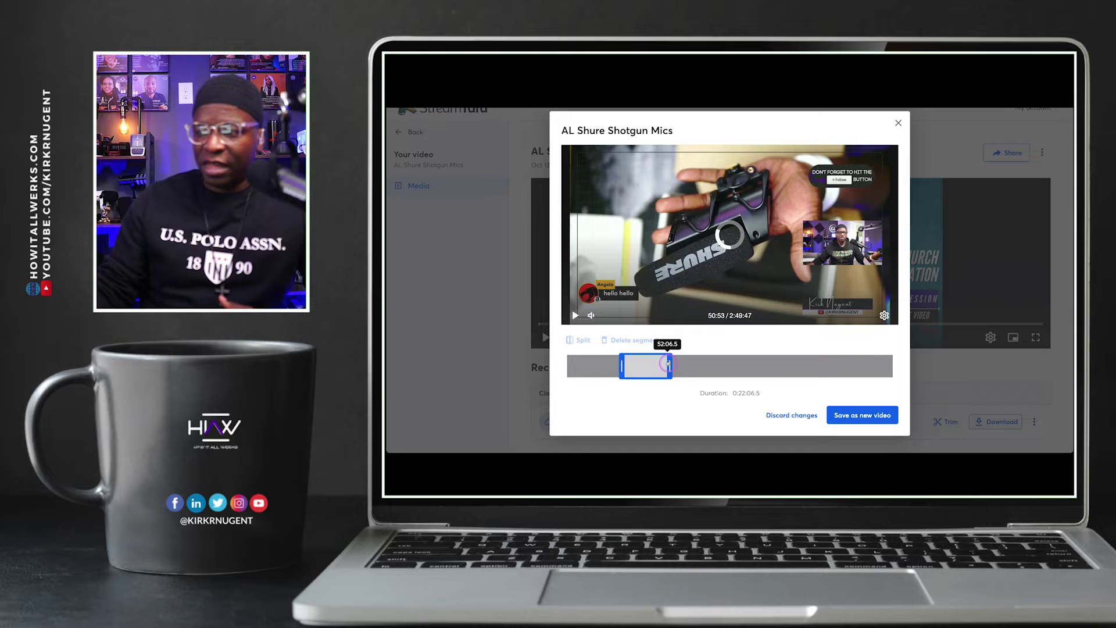
drag(668, 364, 669, 364)
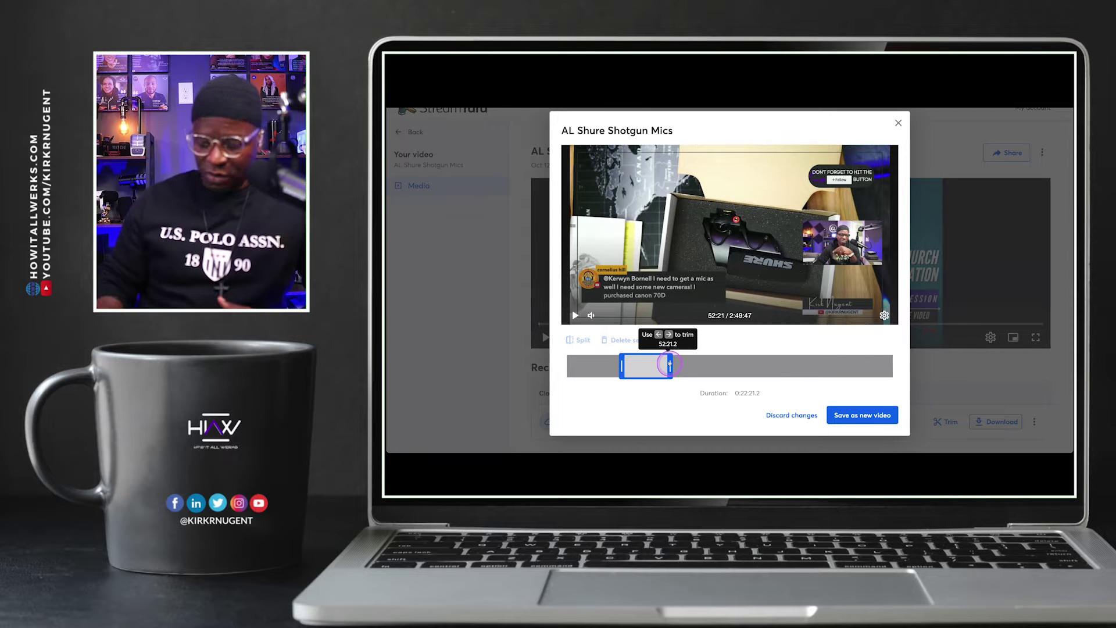
drag(670, 364, 670, 363)
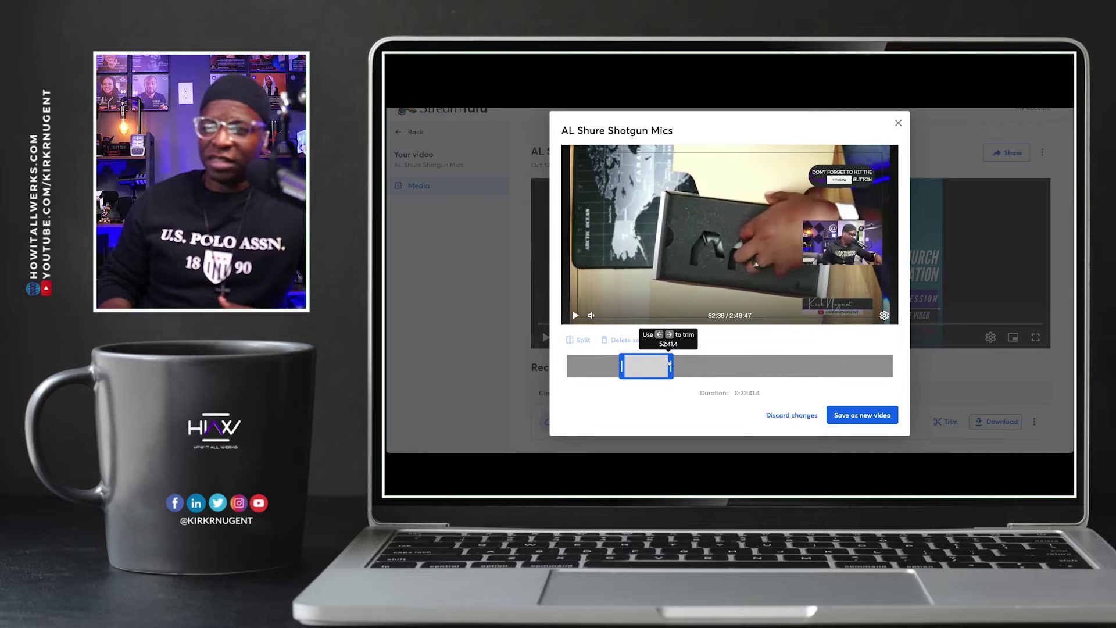
drag(670, 362, 671, 363)
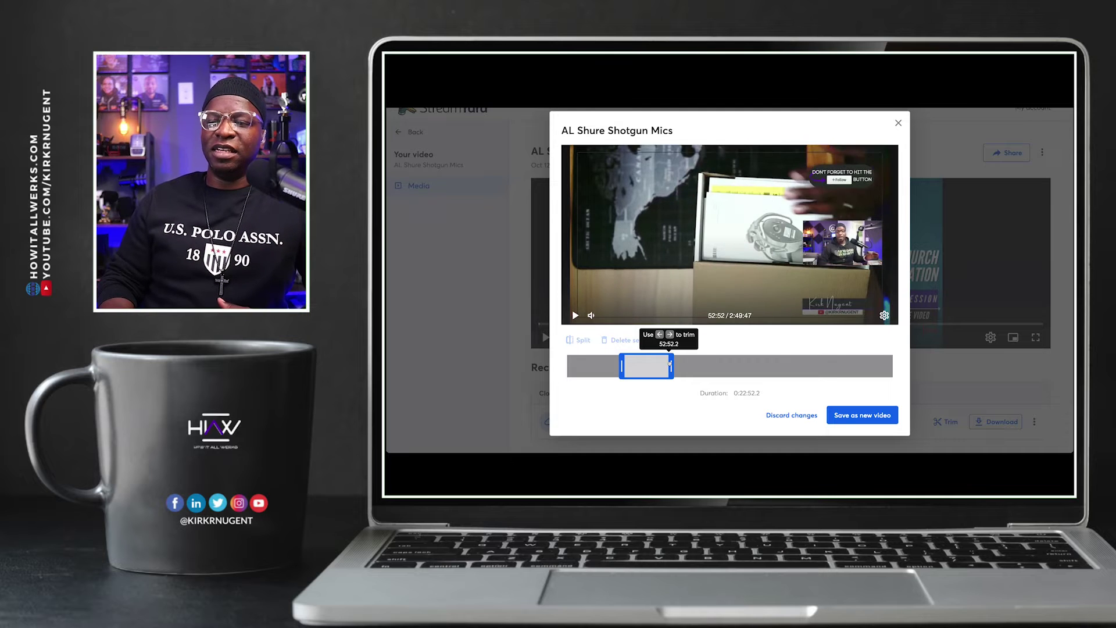
key(Right)
key(Right)
key(Right)
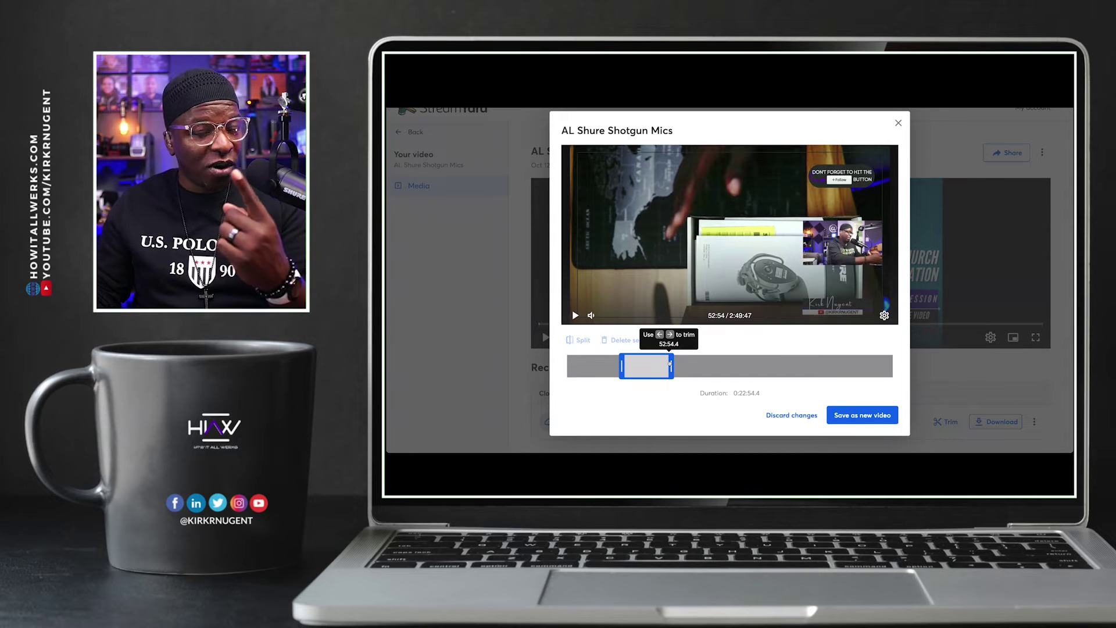
- Split the trimmed clip into two segments at about 40:45
click(645, 365)
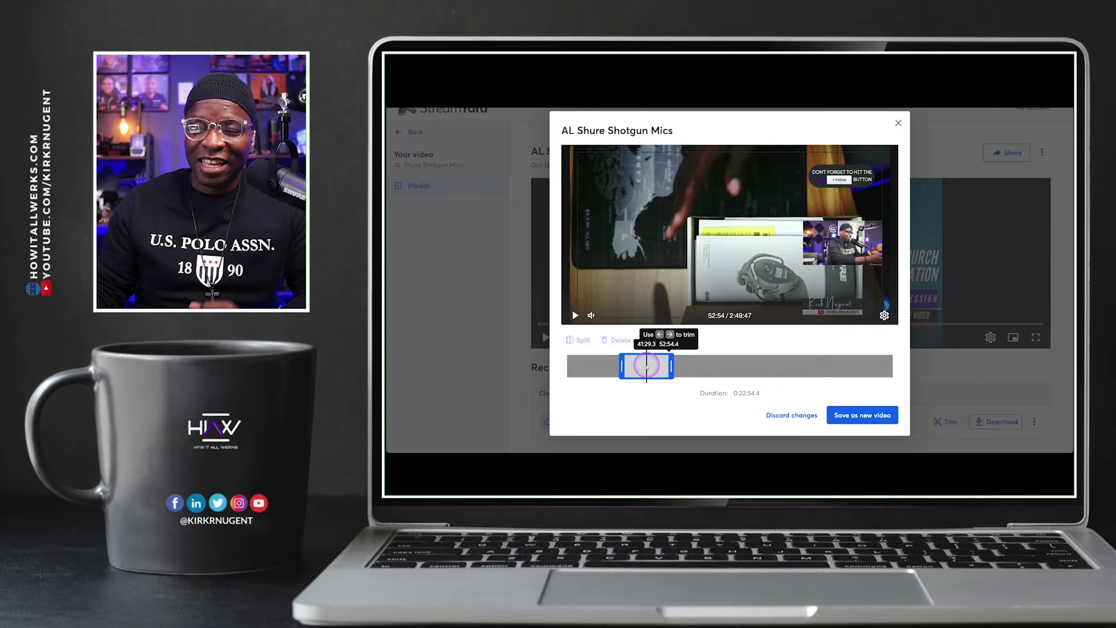
click(407, 470)
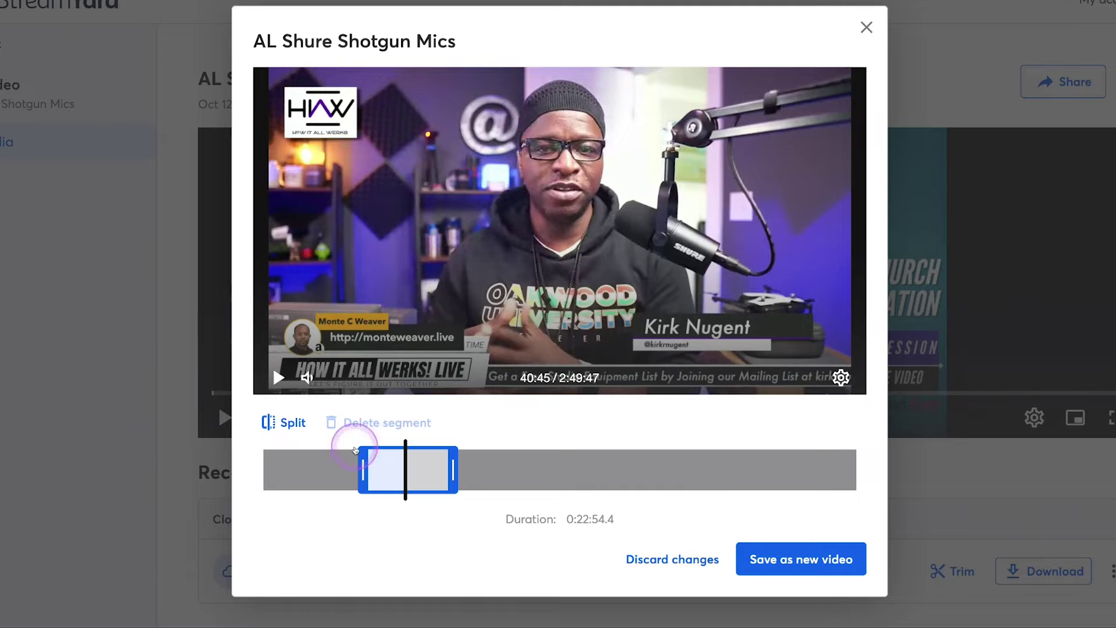
click(285, 423)
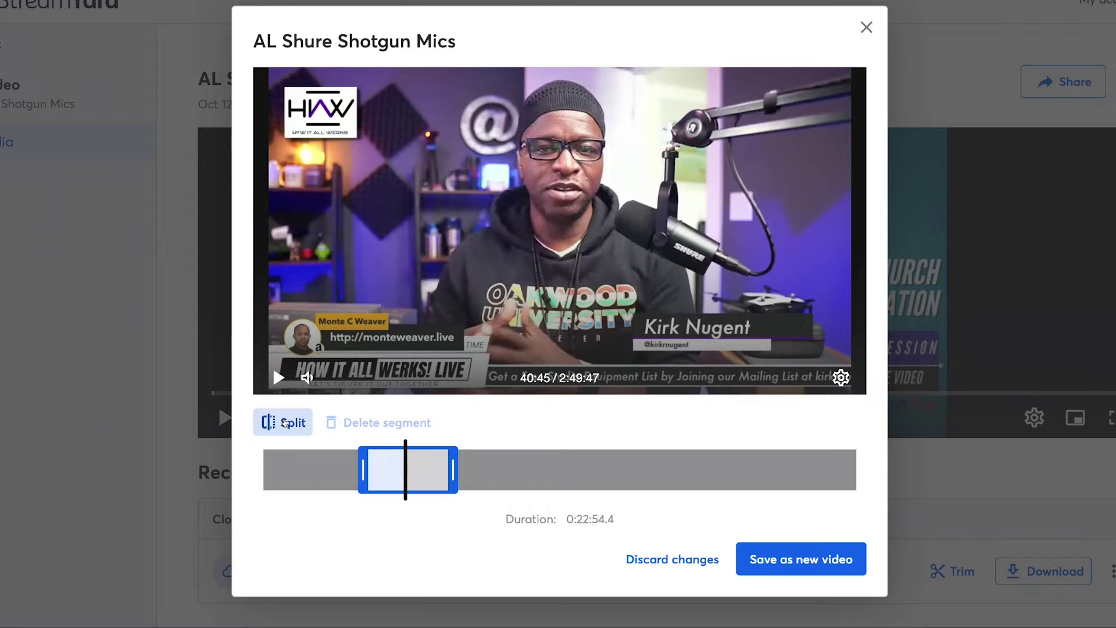
click(285, 422)
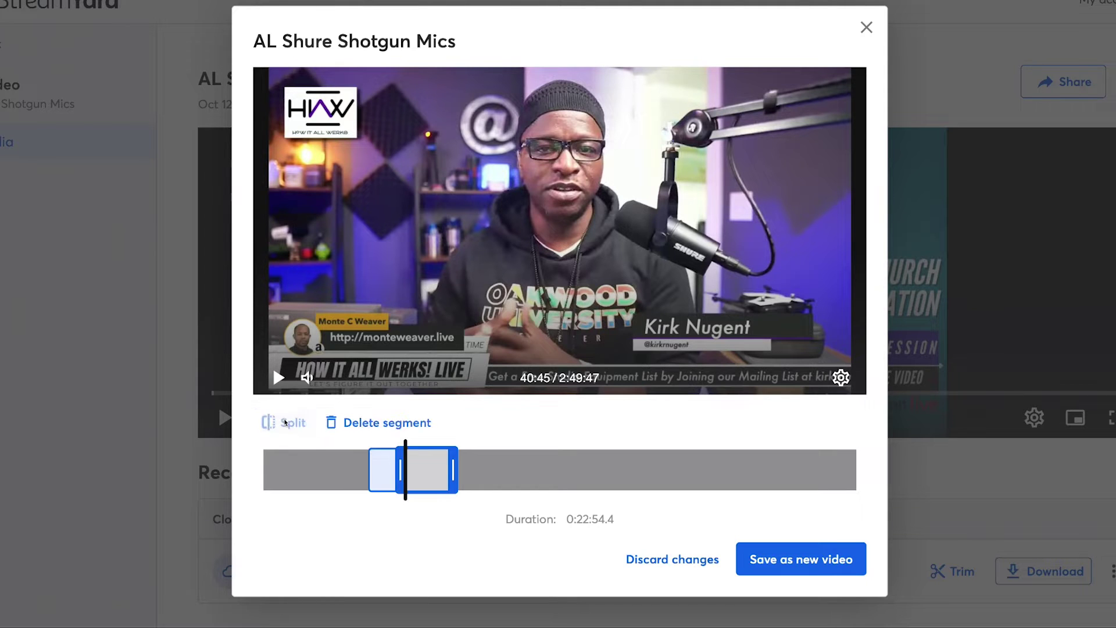
- Cut out the middle by starting the second segment at about 46:23 and ending the first at about 38:04
drag(401, 471, 421, 469)
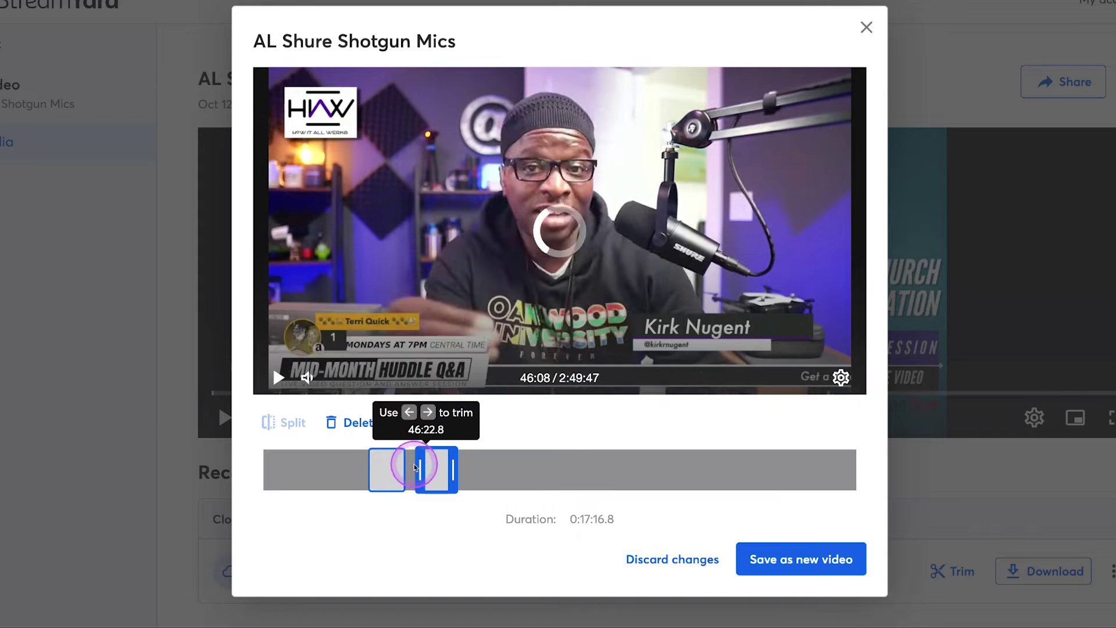
click(391, 469)
drag(396, 468, 397, 469)
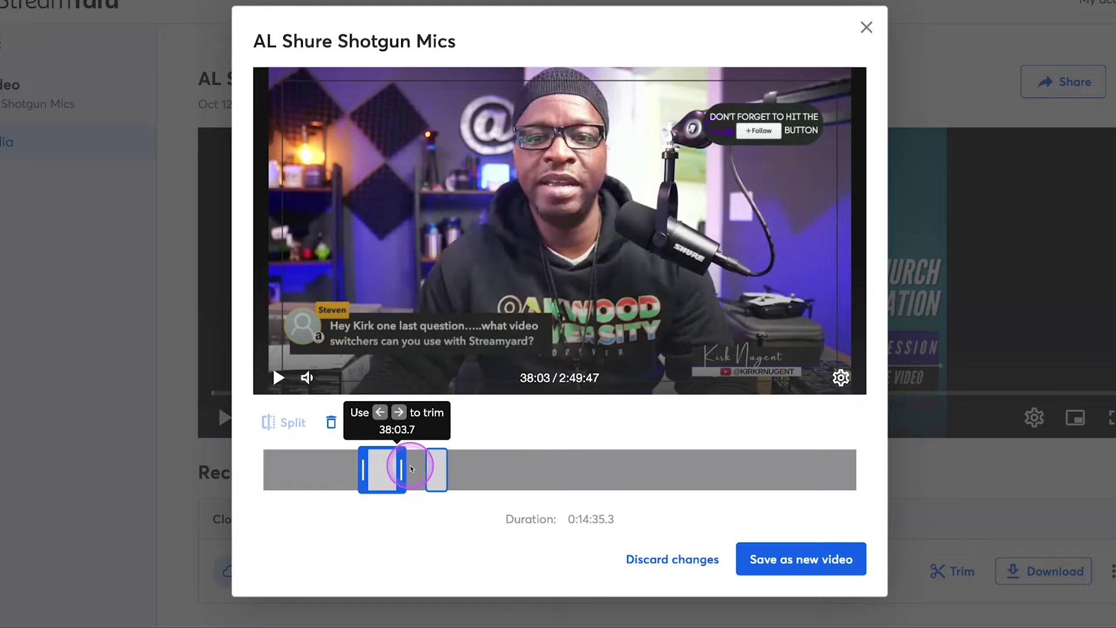
click(434, 468)
click(386, 469)
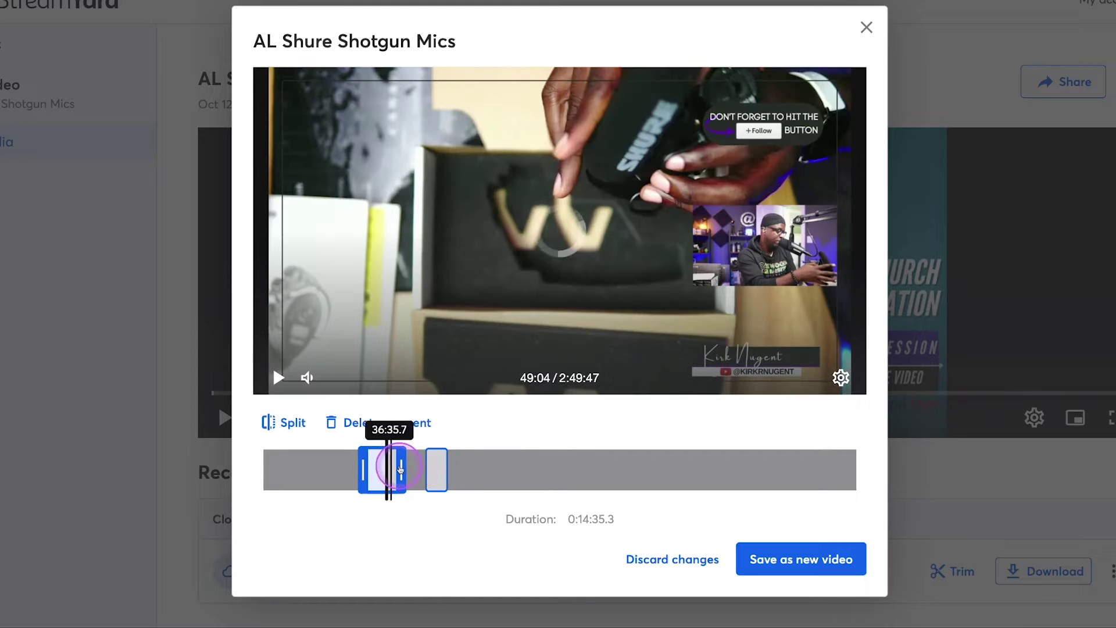
click(433, 468)
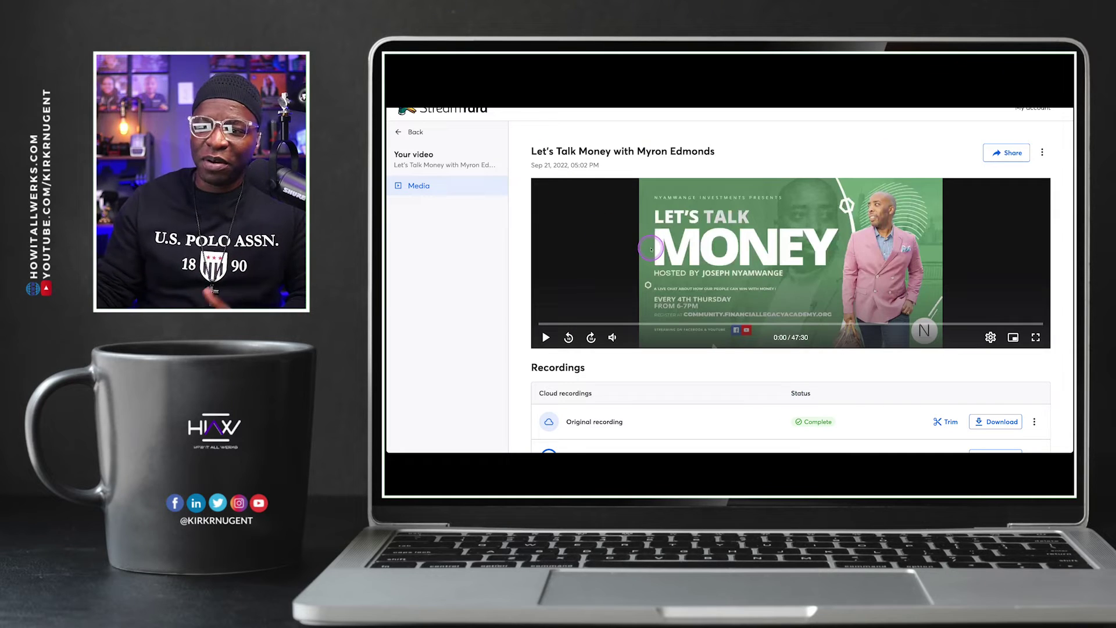
- Examine the cloud recordings and saved clips of the Sep 21, 2022 "Let's Talk Money" video
scroll(655, 260, down, 3)
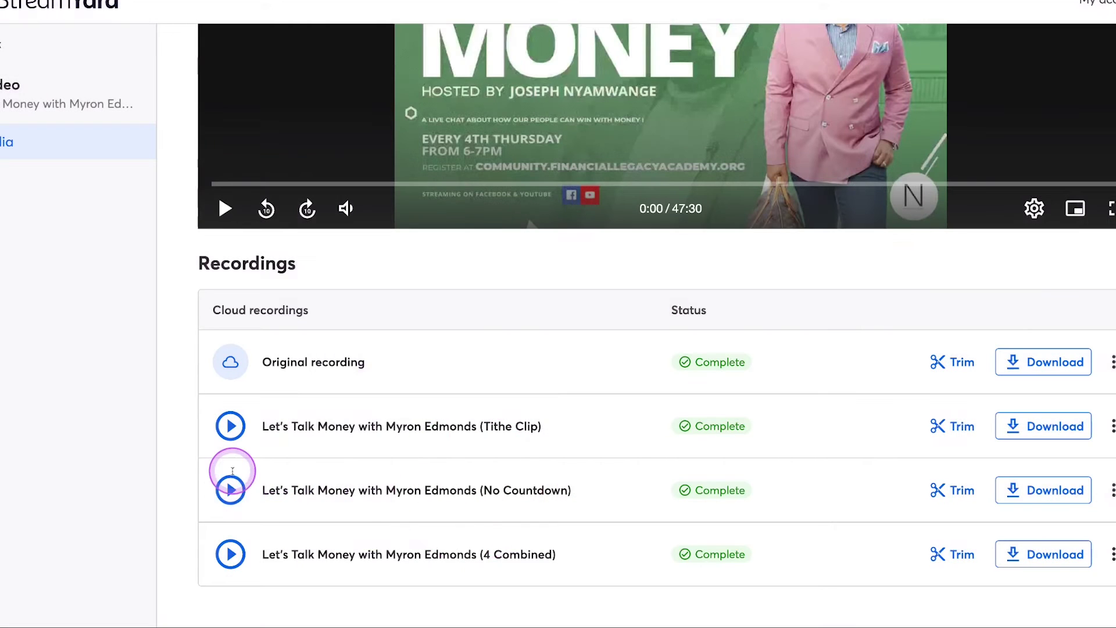
- Preview the saved No Countdown clip and the Tithe Clip from the cloud recordings
click(229, 488)
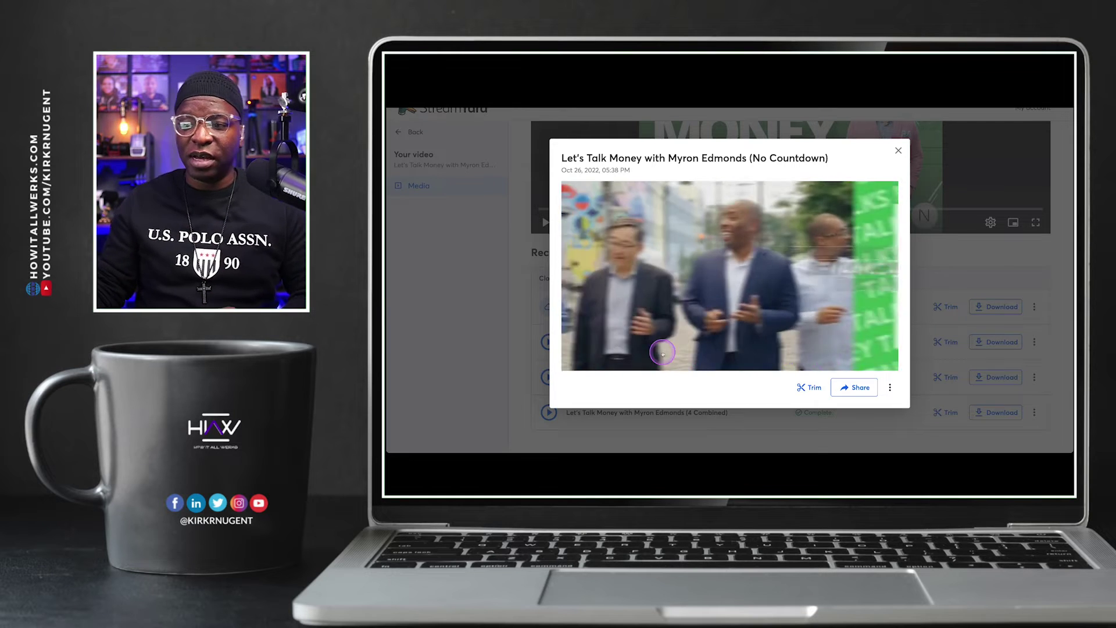
click(896, 151)
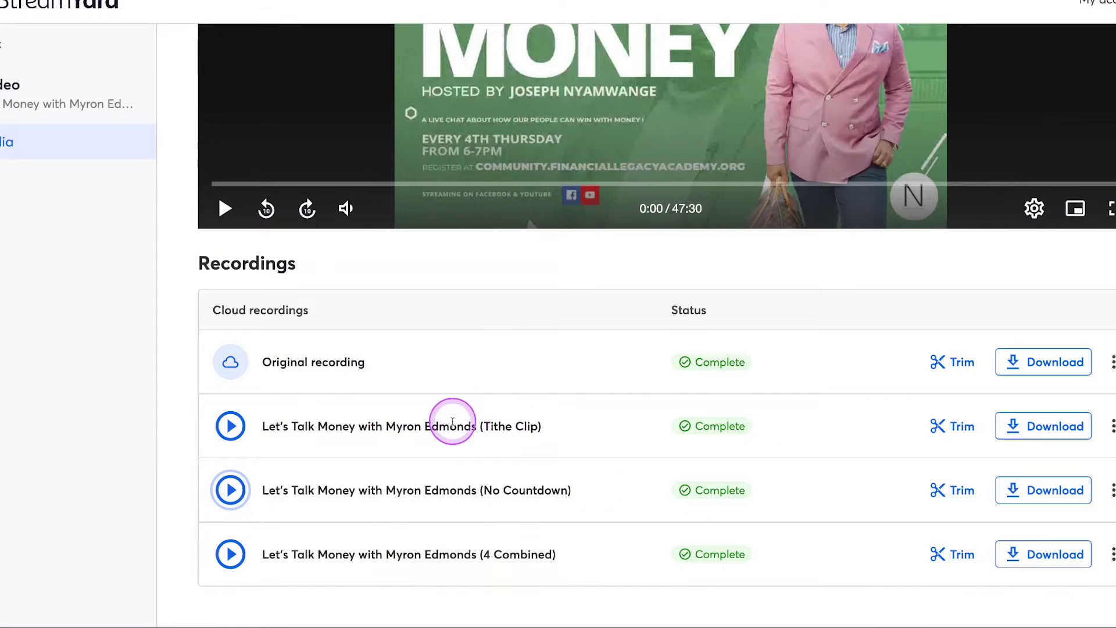
click(231, 424)
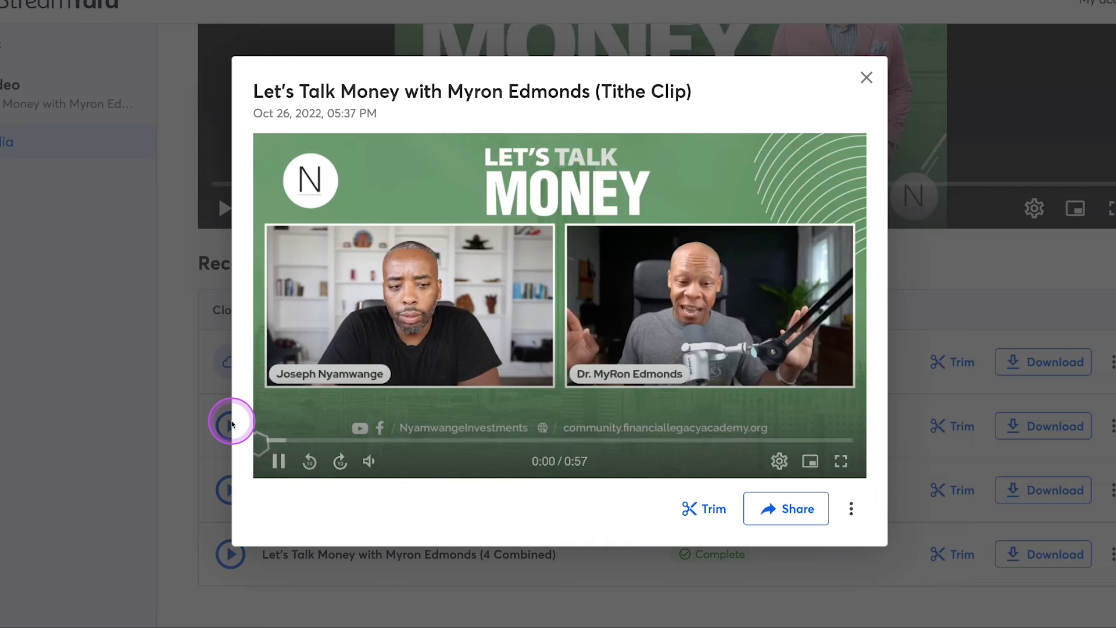
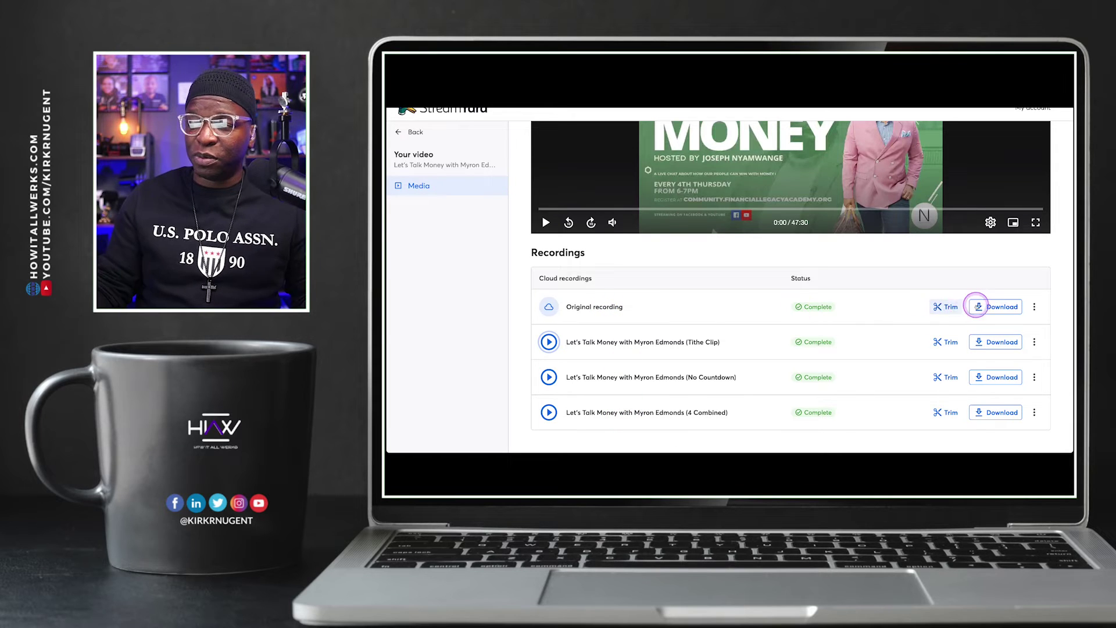
- Split the original recording at about 3:31, start its second segment at 11:48.7 and end the first at about 7:01
click(944, 307)
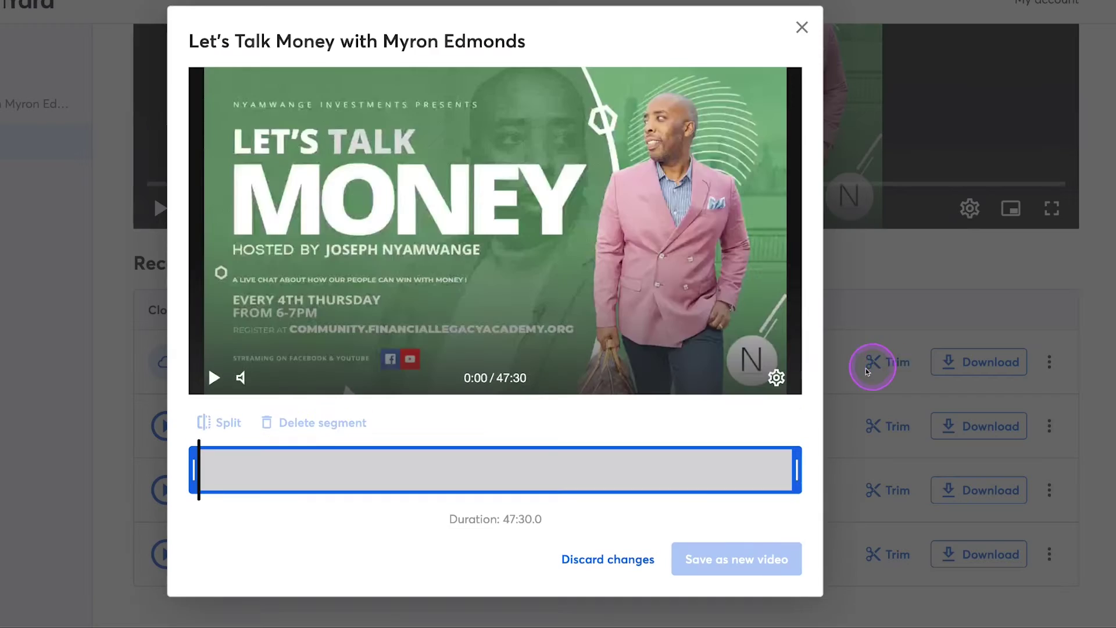
drag(265, 459, 246, 468)
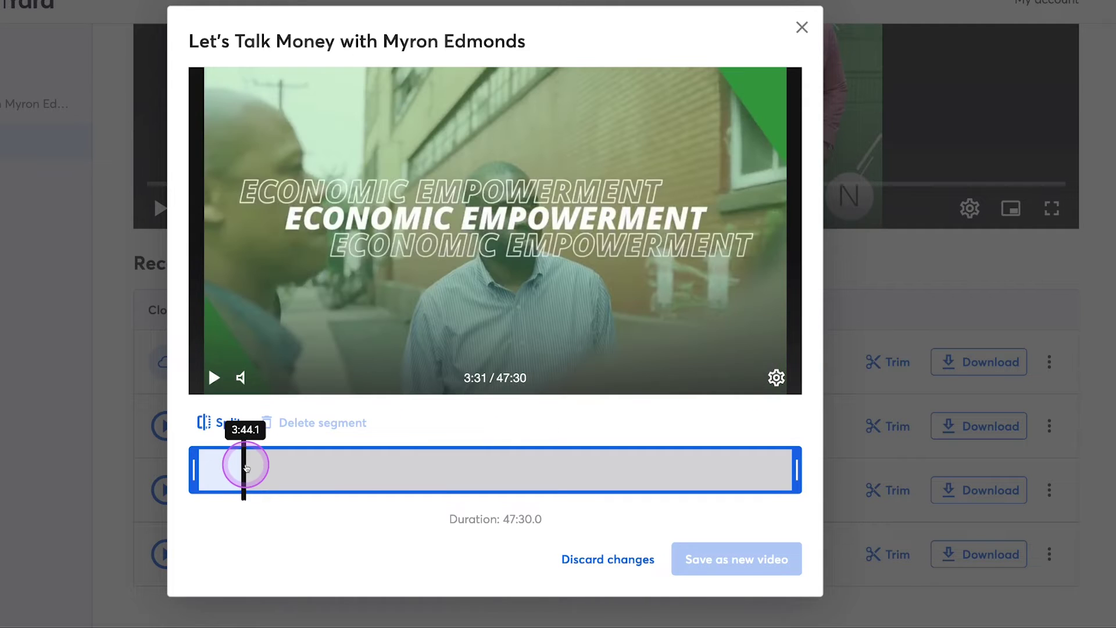
click(221, 423)
click(287, 456)
click(240, 462)
drag(240, 462, 344, 469)
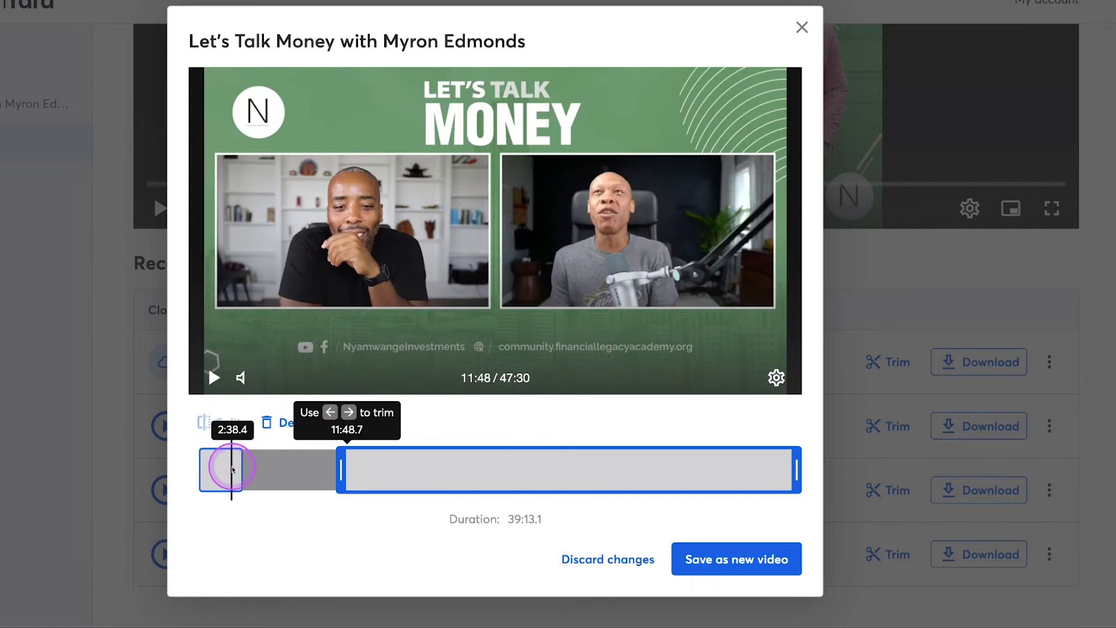
click(231, 469)
drag(247, 470, 291, 468)
- Split the long segment at about 20:09 and delay the start of the last segment to leave a gap
click(449, 468)
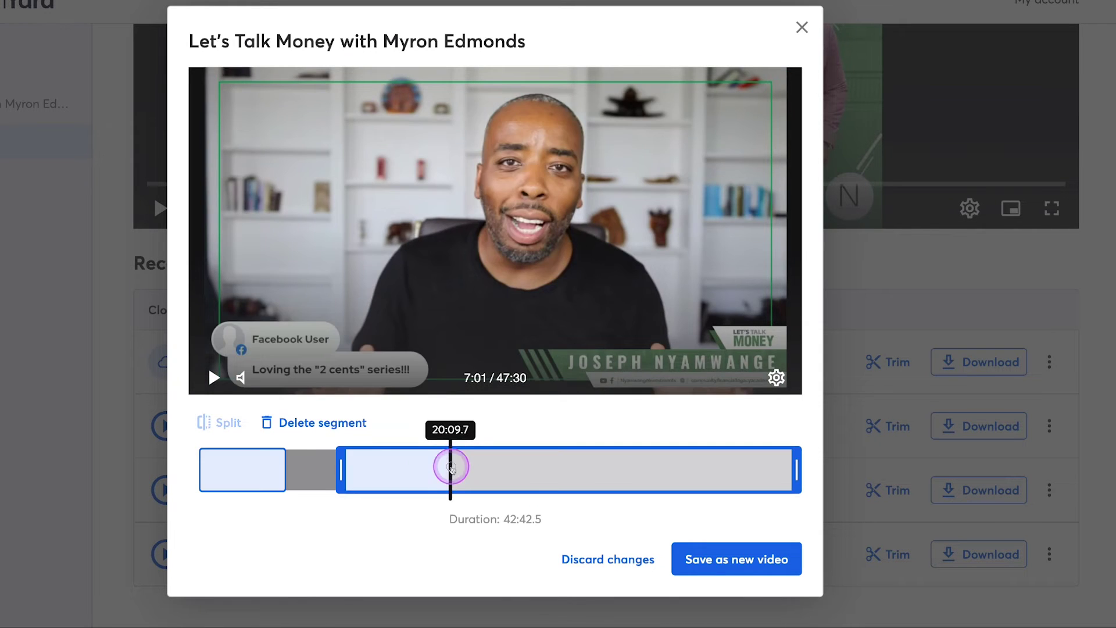
click(228, 423)
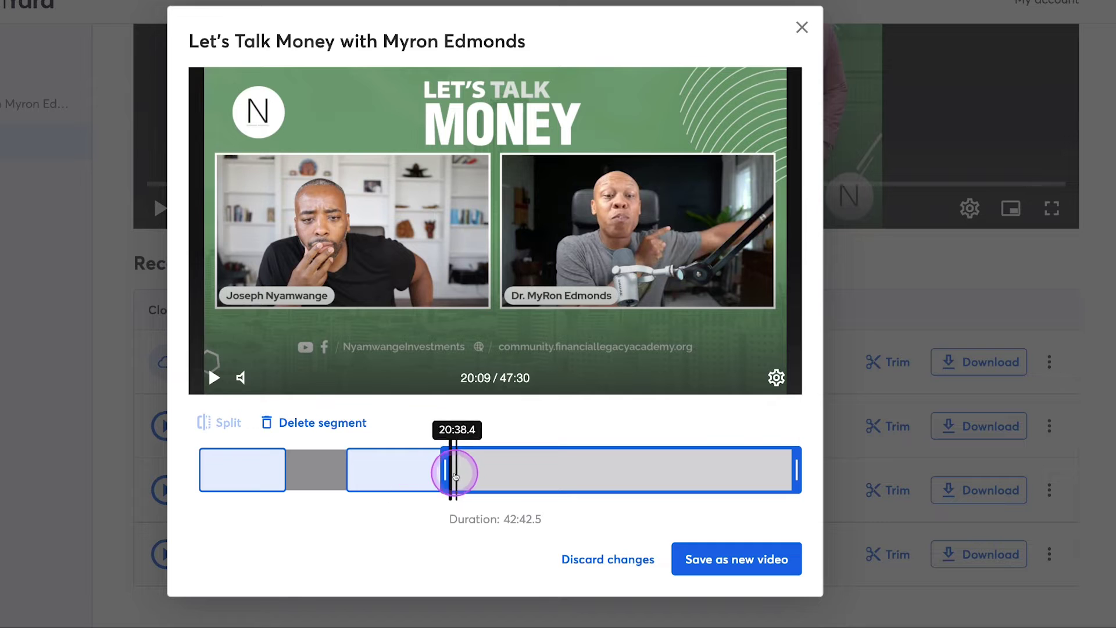
drag(443, 471, 577, 468)
- Split the middle segment at about 17:50, extend the new piece's end and start it at about 20:01
click(419, 465)
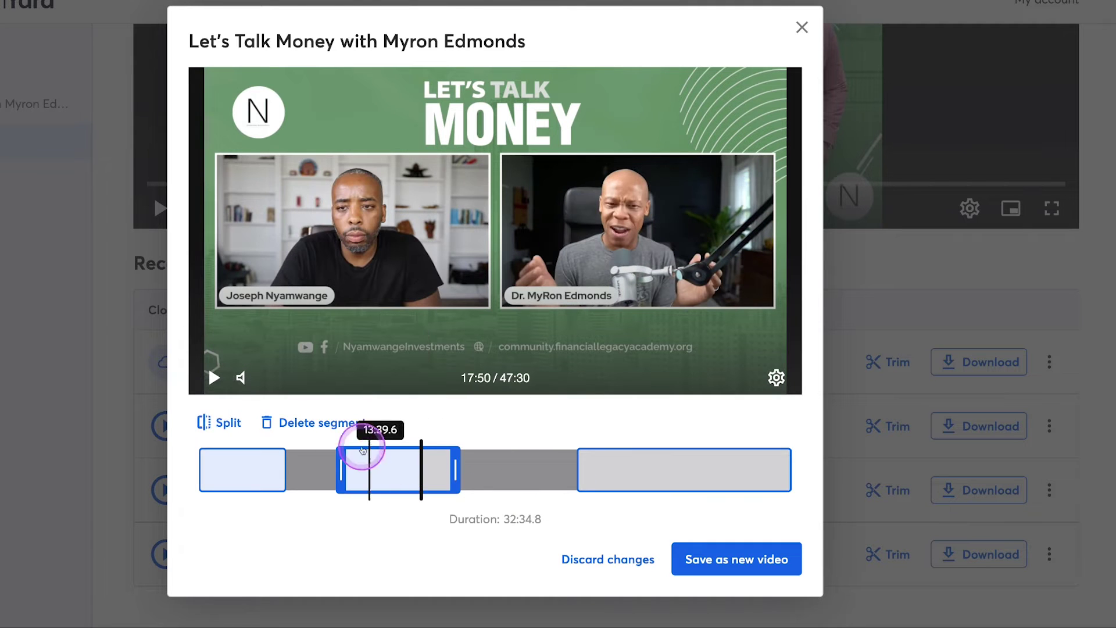
click(228, 424)
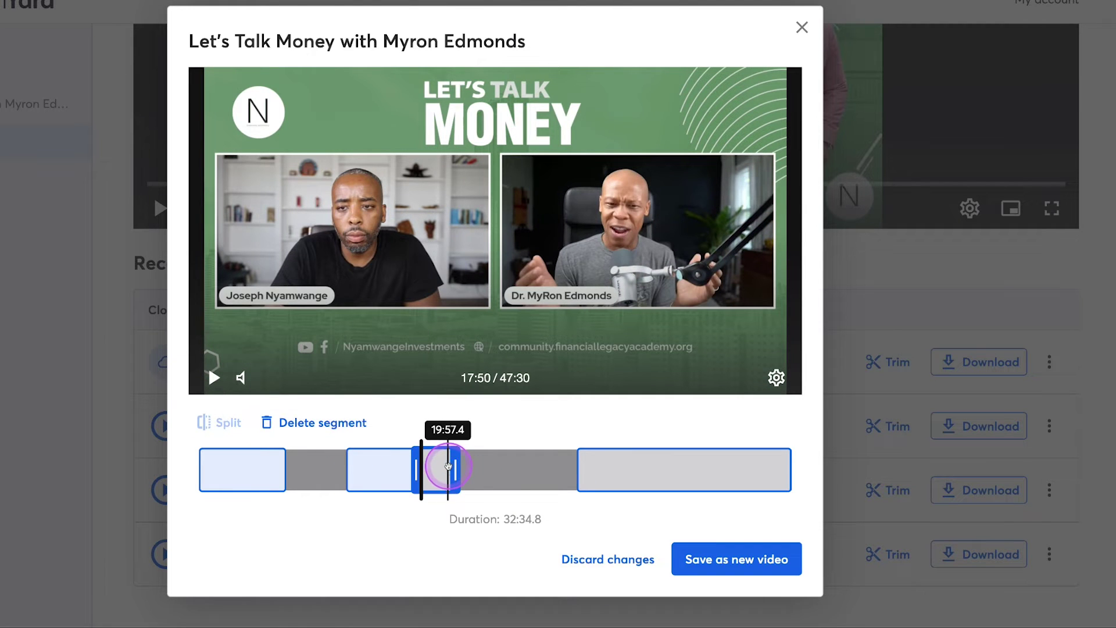
drag(452, 470, 501, 469)
drag(409, 467, 449, 467)
- Start the last segment at 35:29.5, and close the trim editor without saving a new video
click(599, 468)
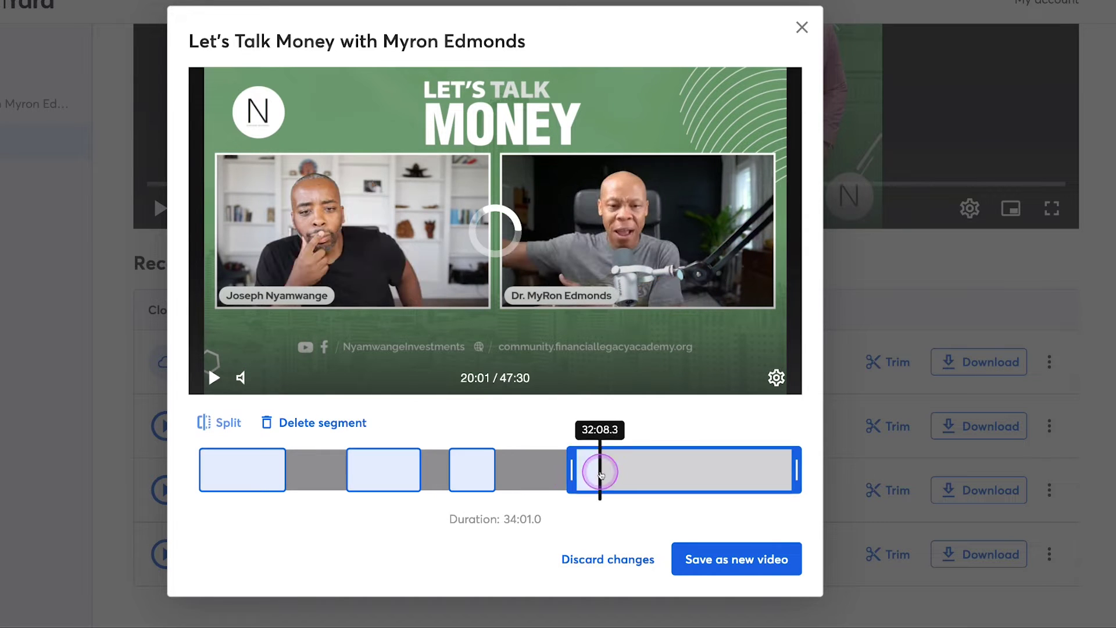
drag(572, 470, 638, 468)
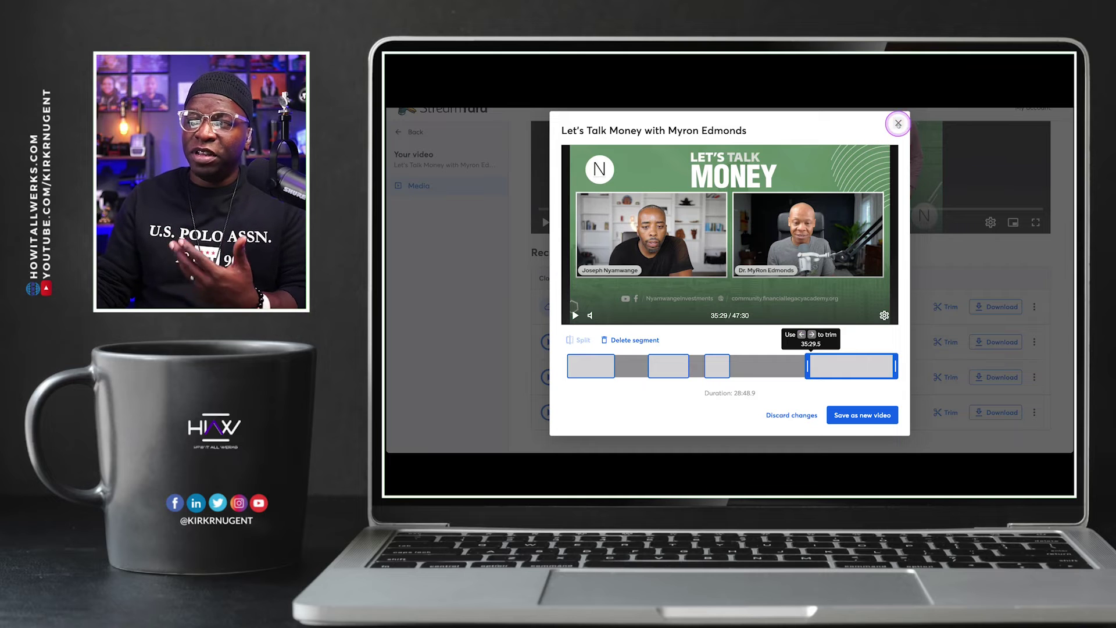
click(898, 123)
click(780, 292)
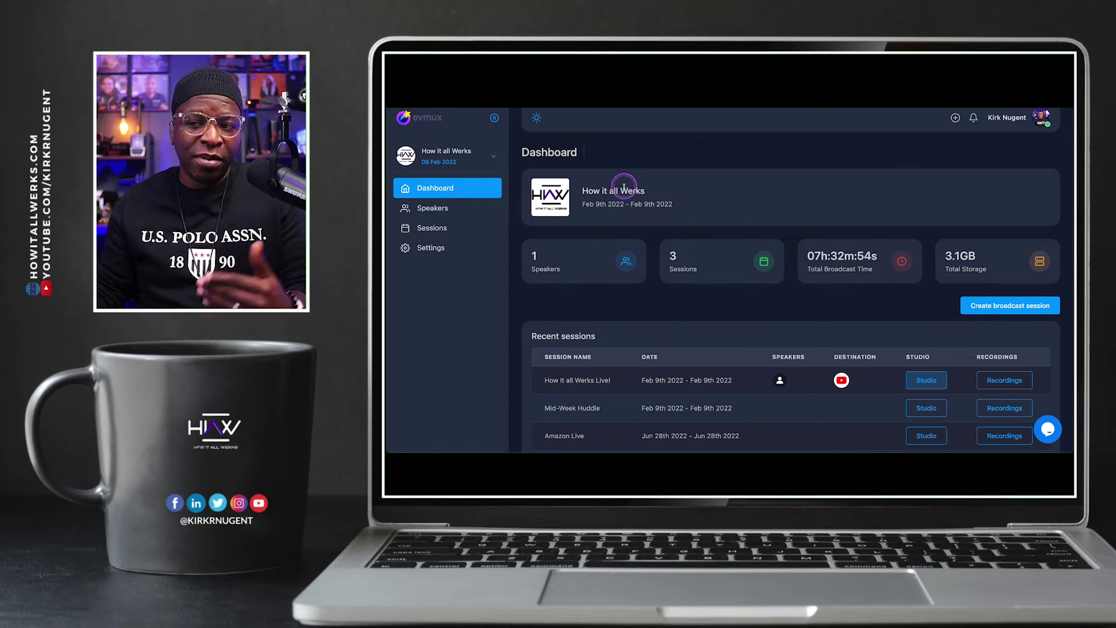
- Switch to evmux, check the recordings of the How it all Werks Live! session and return to the dashboard
scroll(849, 259, down, 2)
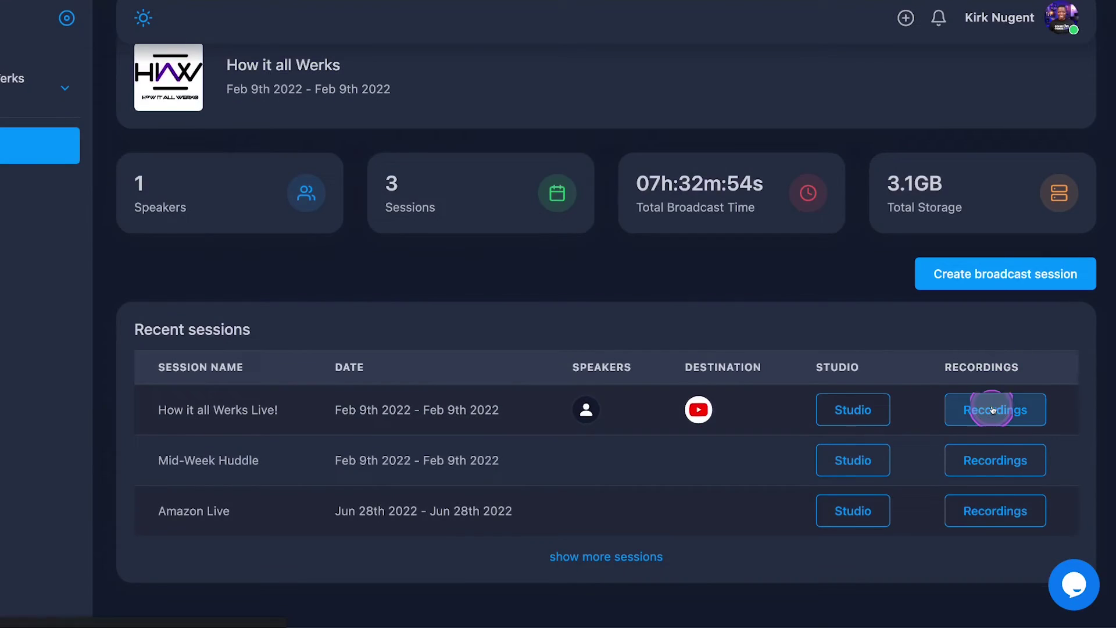
click(993, 410)
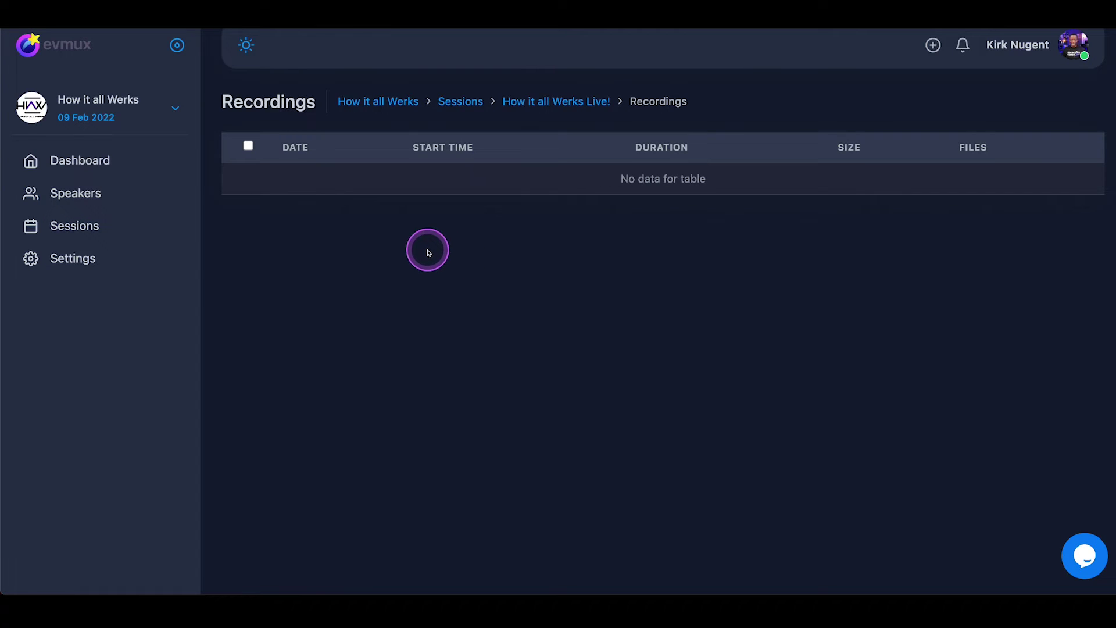
click(82, 158)
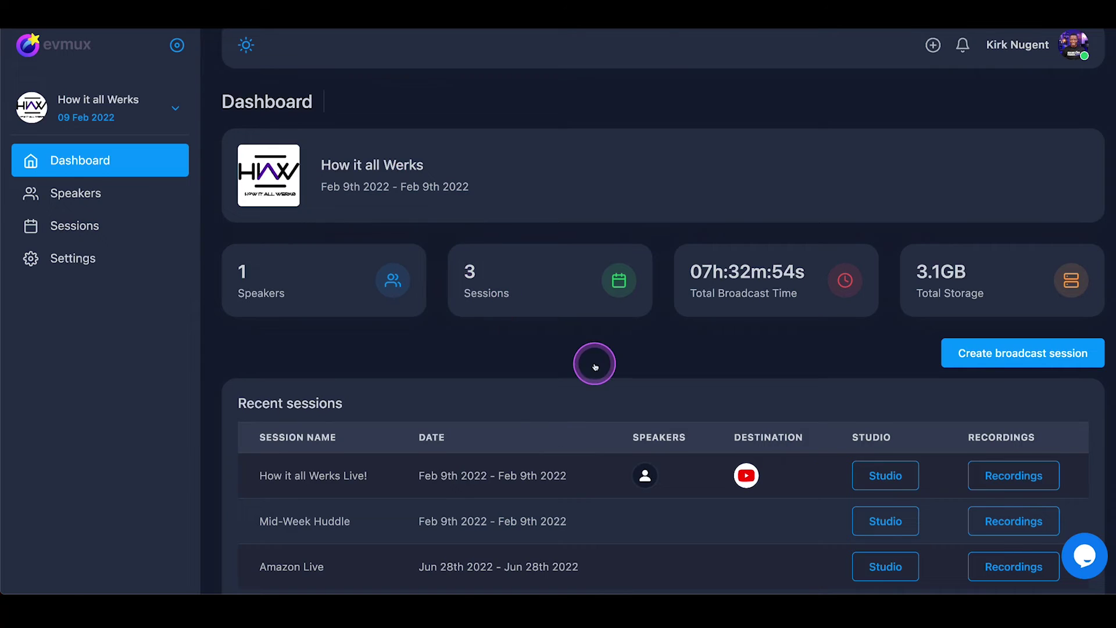
- Open the studio of the Mid-Week Huddle session and create a new Pro scene from the default empty scene
scroll(599, 366, down, 2)
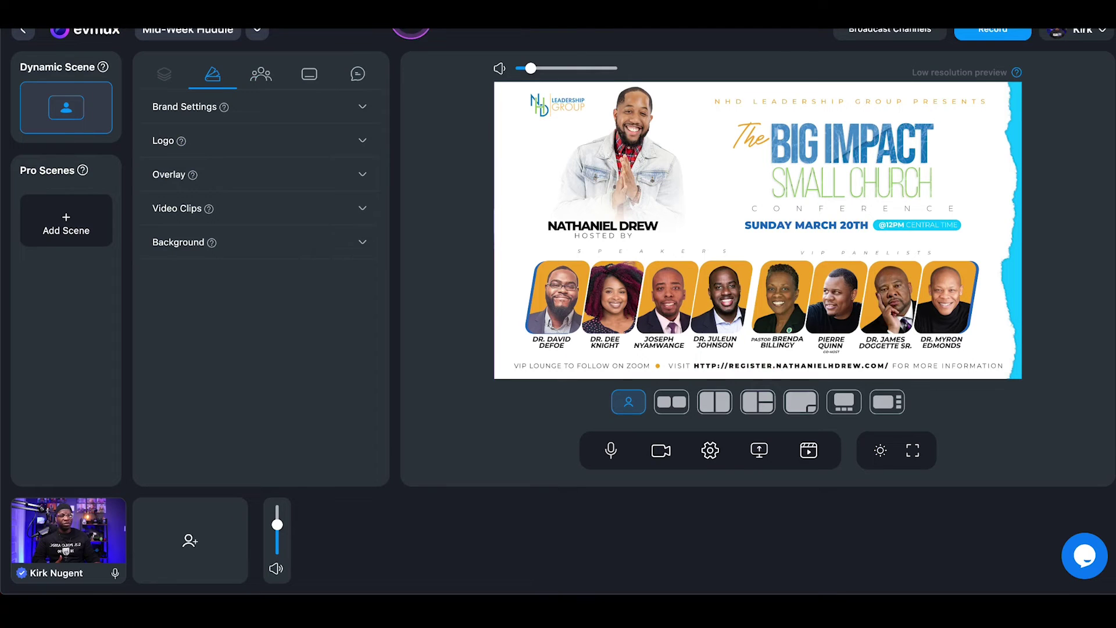
click(388, 107)
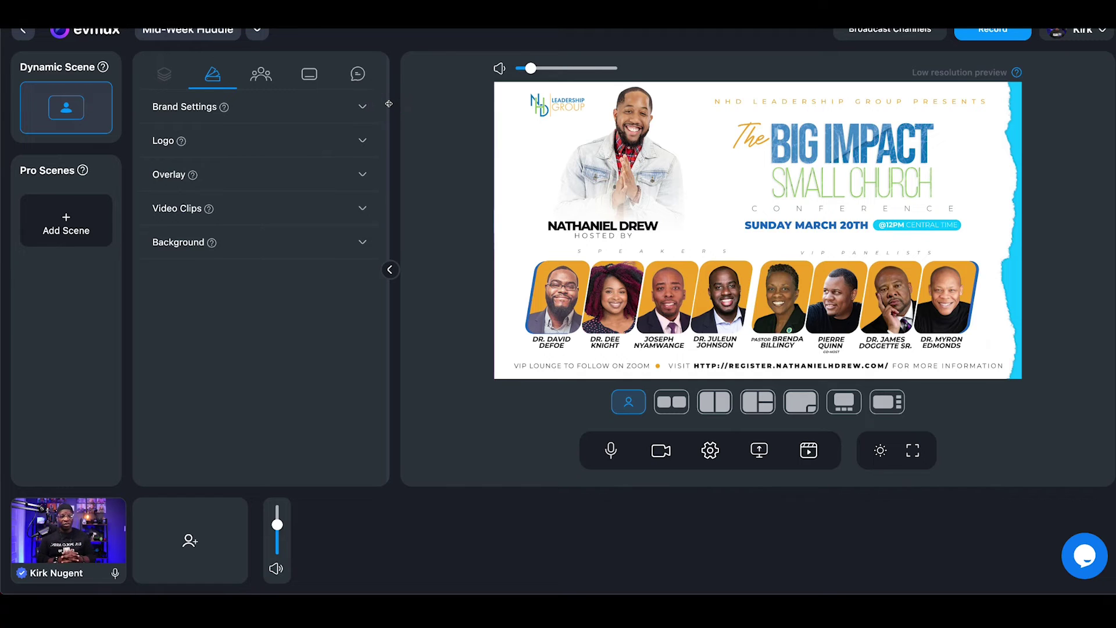
click(663, 236)
click(320, 216)
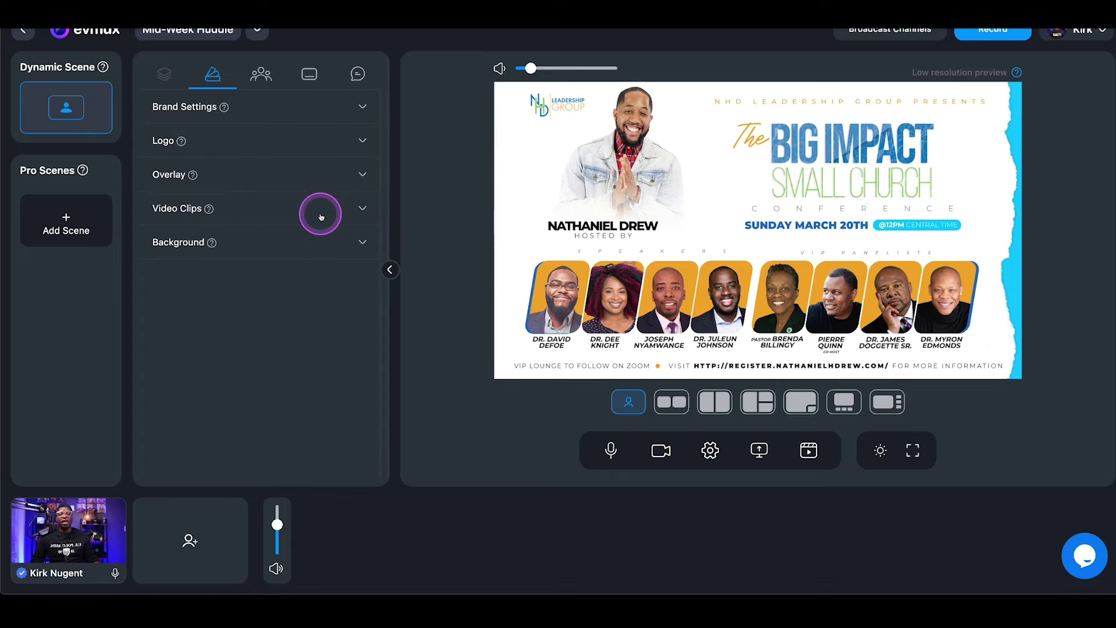
click(60, 217)
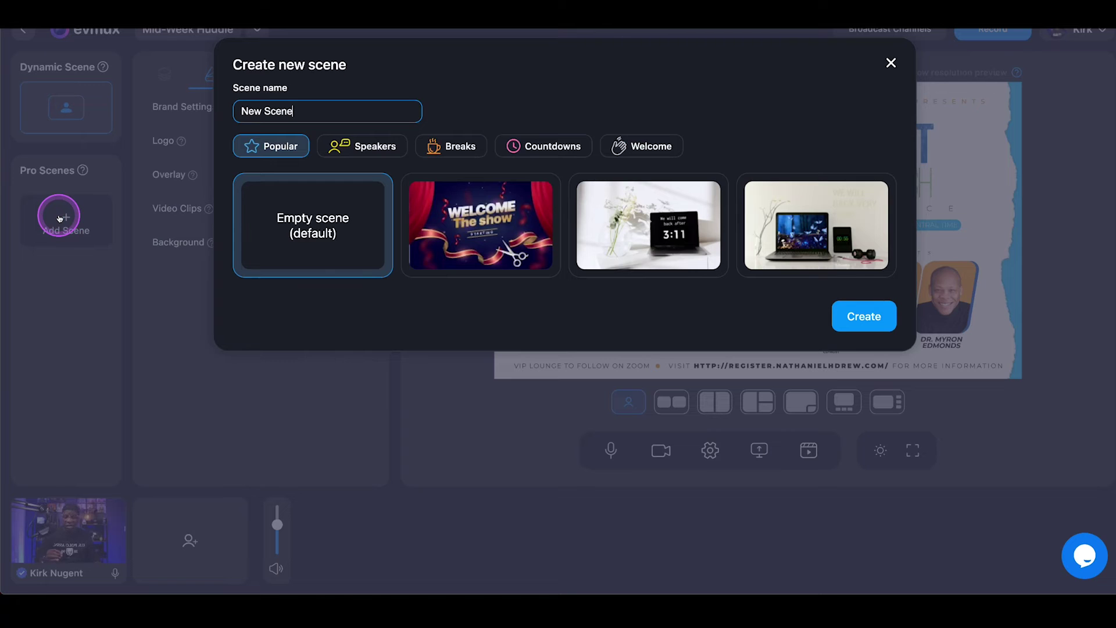
click(324, 223)
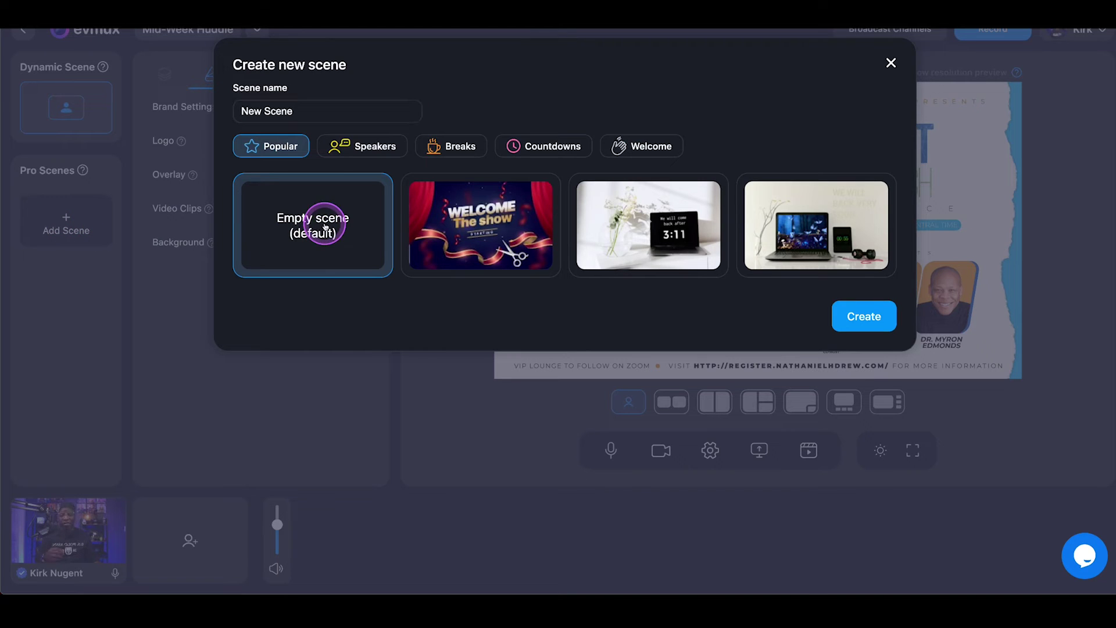
click(848, 314)
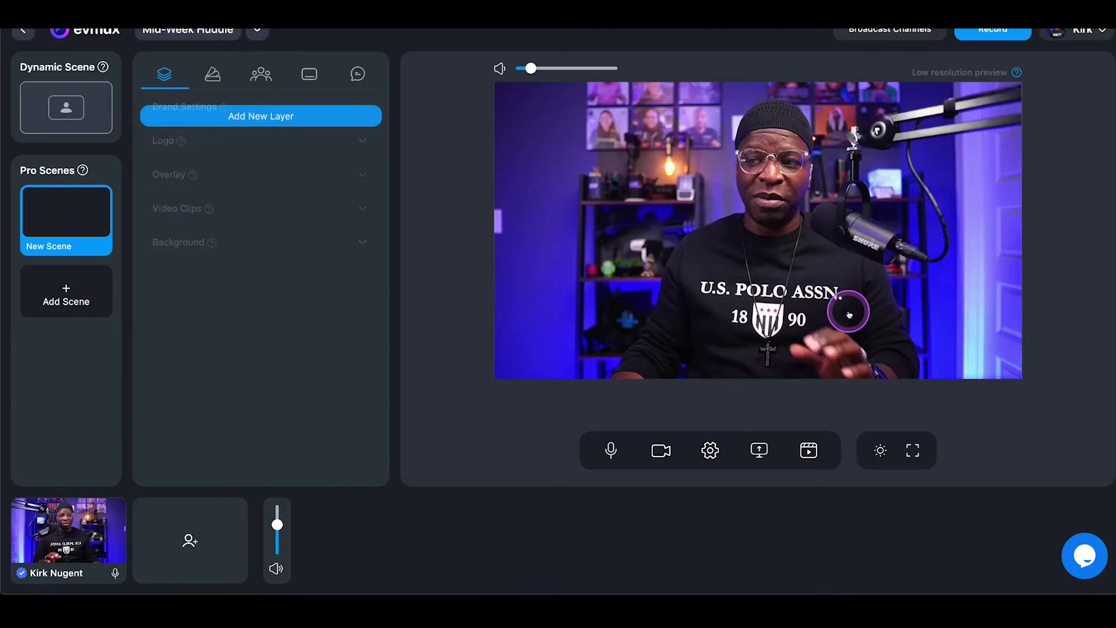
- Rename the new Pro scene to Video Trimming
mouse_move(95, 200)
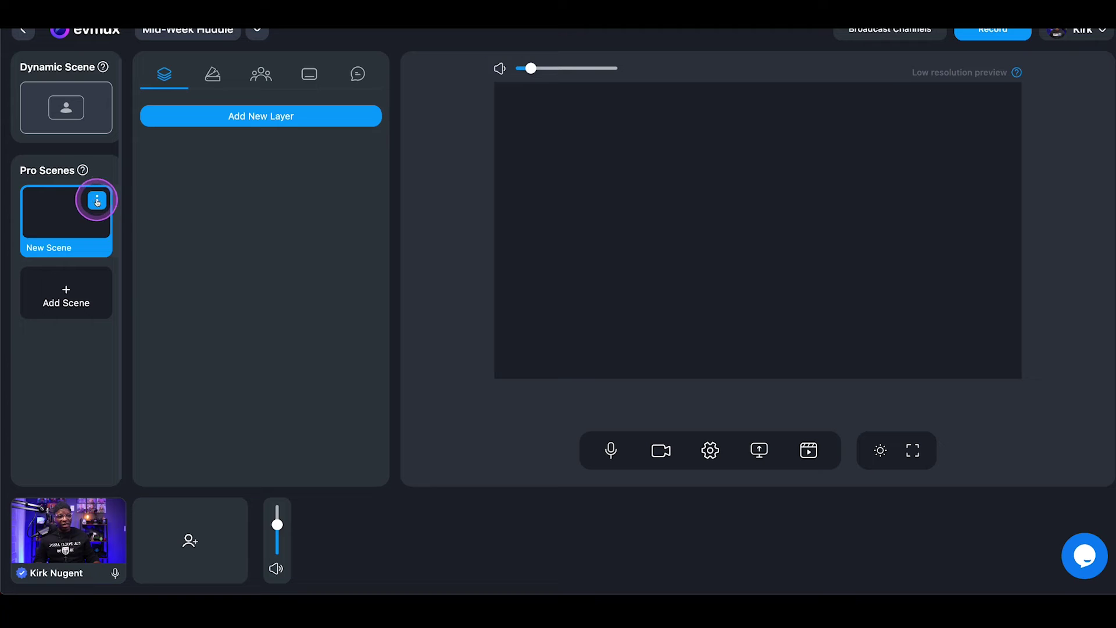
click(97, 201)
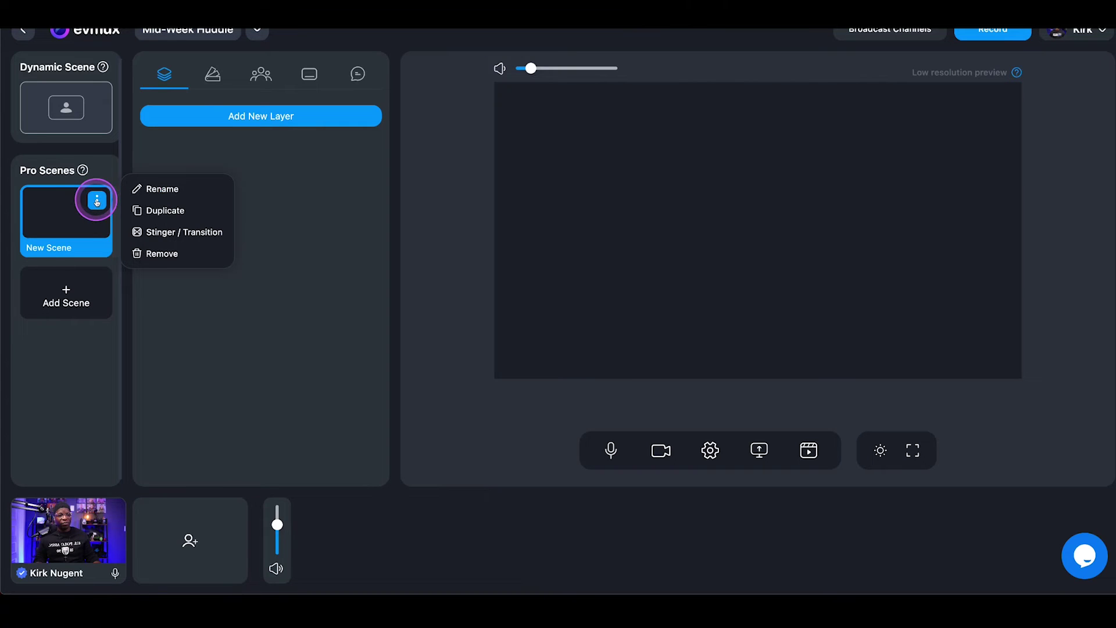
click(155, 188)
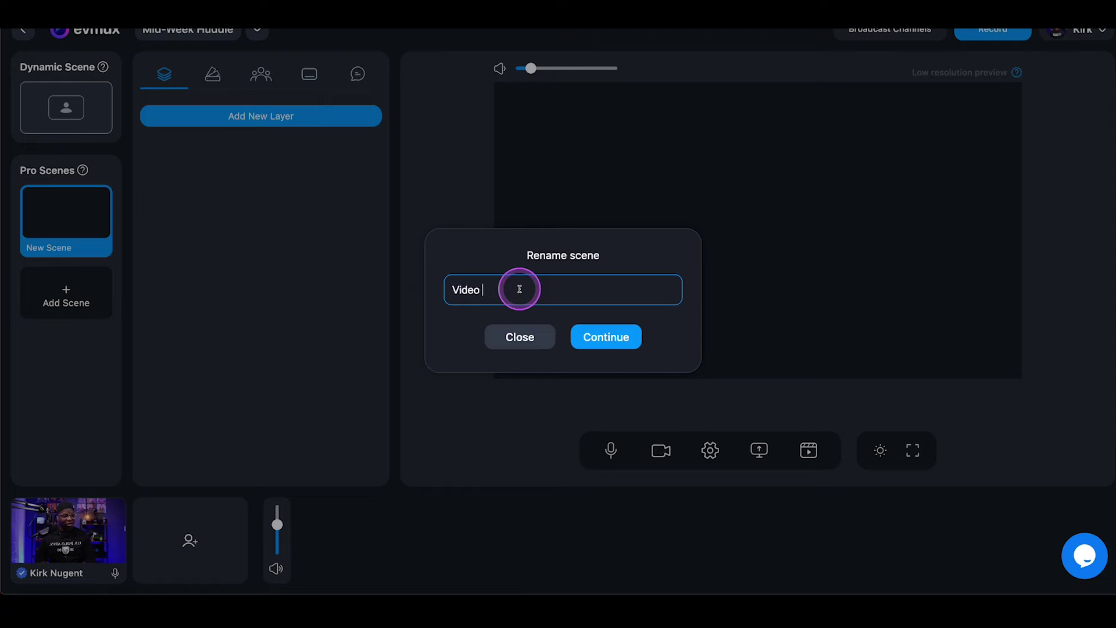
key(Return)
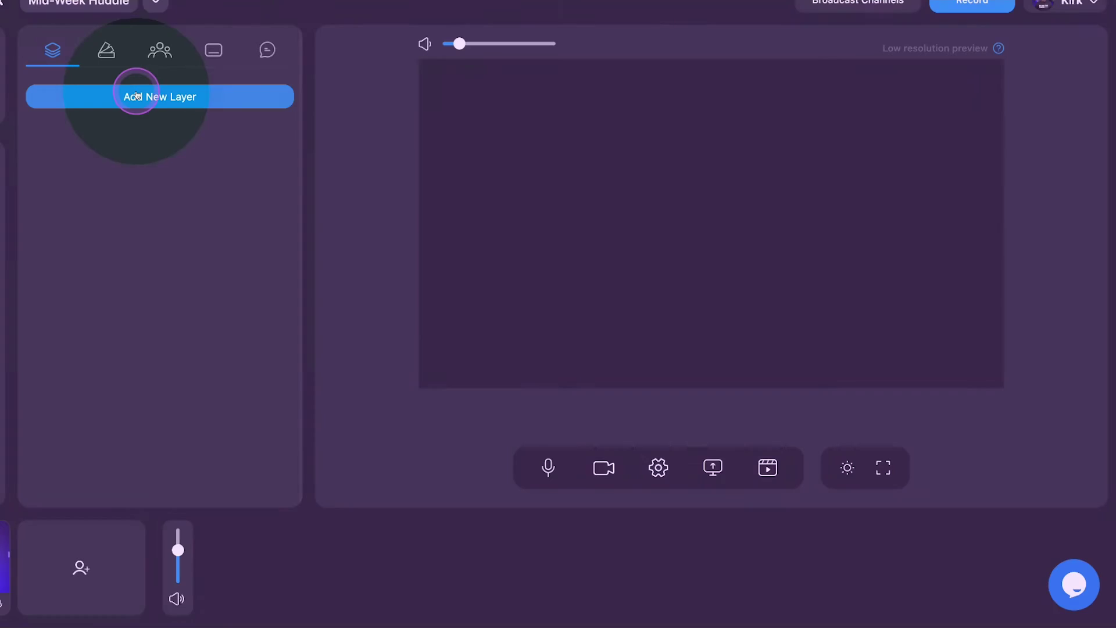
- Add the uploaded video NHD JJ Message.mp4 as a media layer in the Video Trimming scene
click(239, 115)
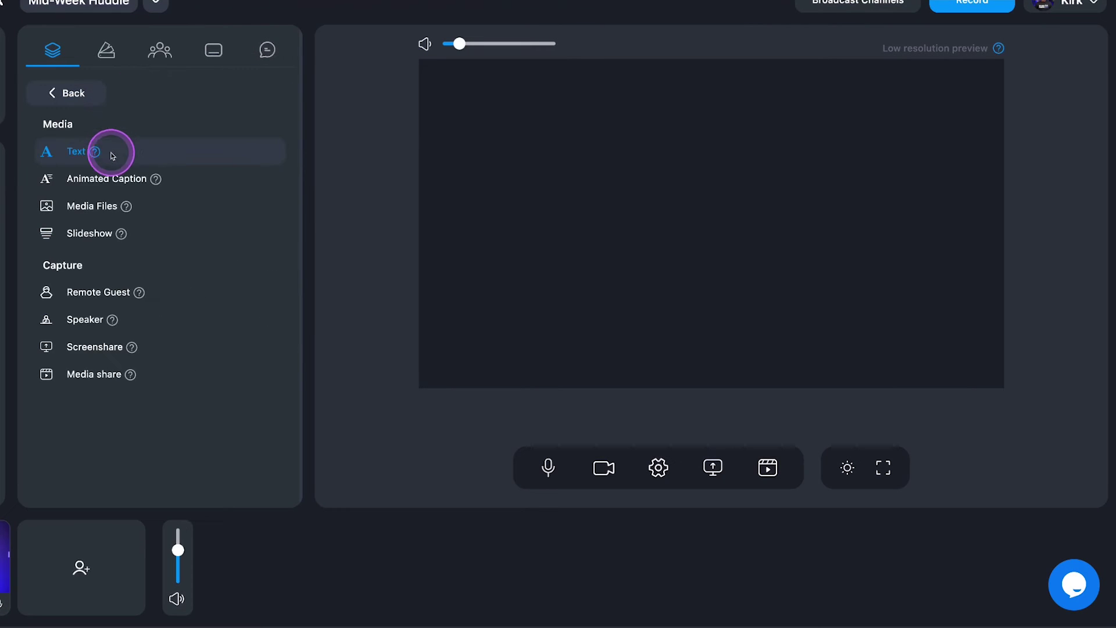
click(99, 208)
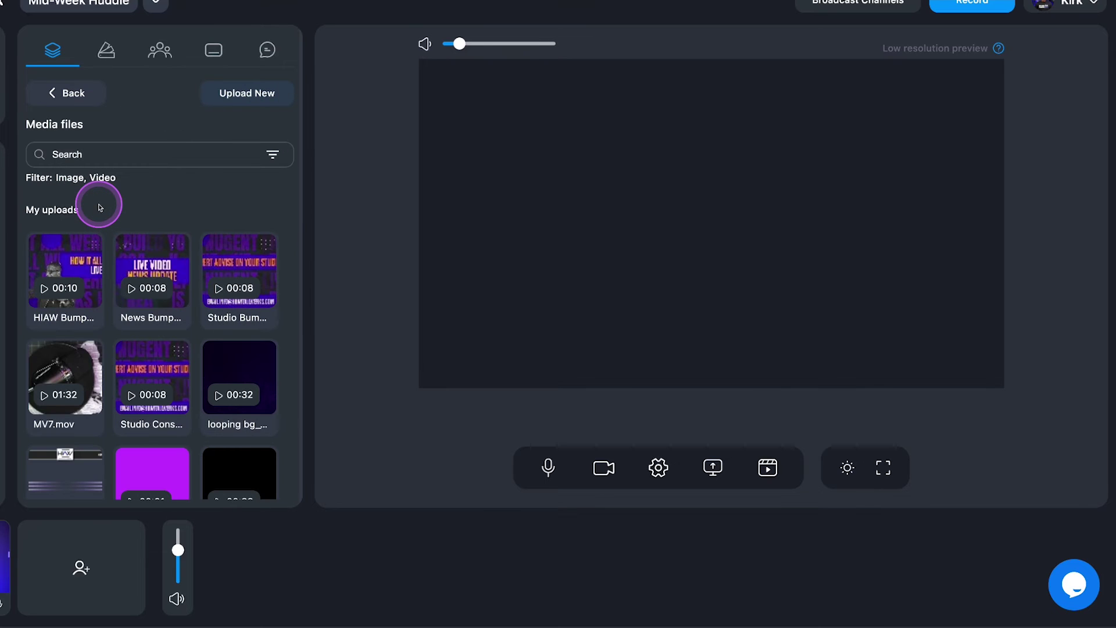
scroll(172, 241, down, 3)
scroll(172, 245, down, 5)
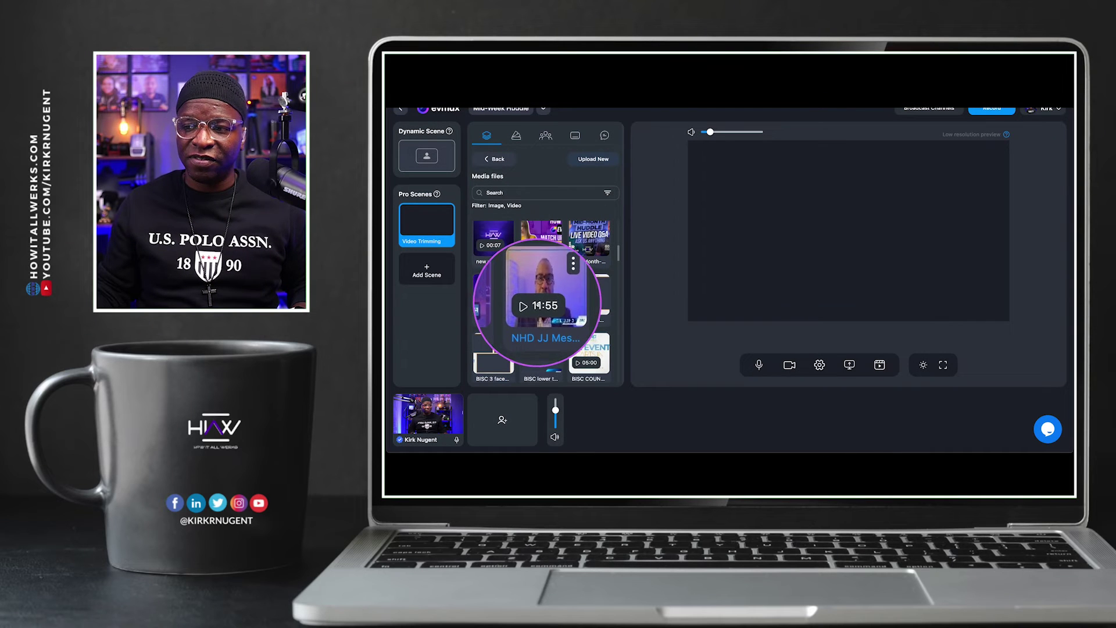
click(543, 294)
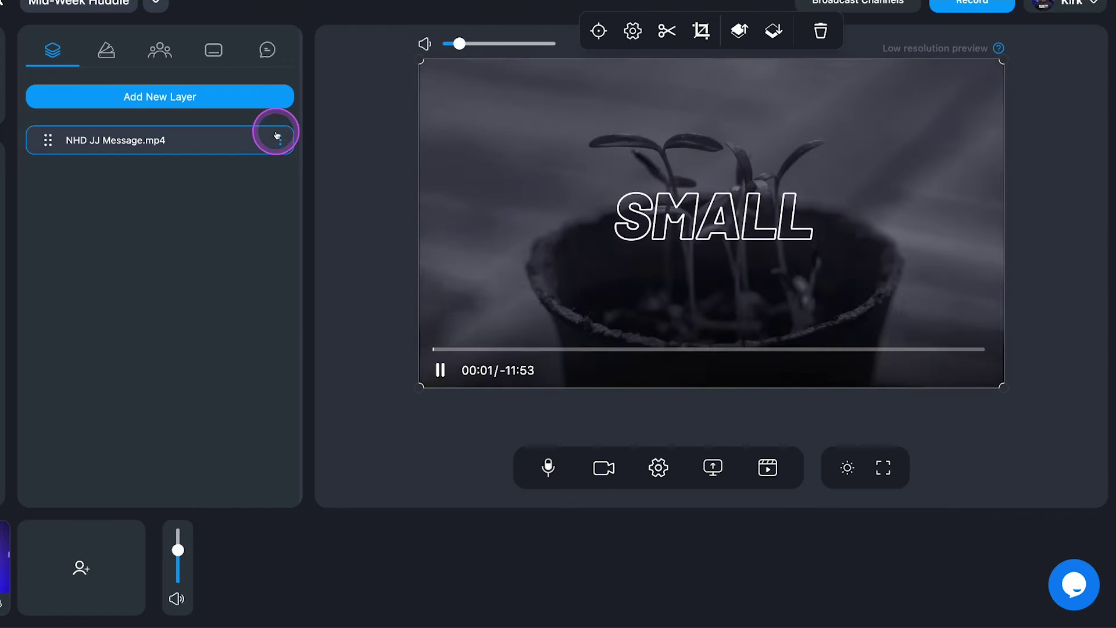
- View the video layer's options and its Video trimmer, closing both without making changes
click(281, 140)
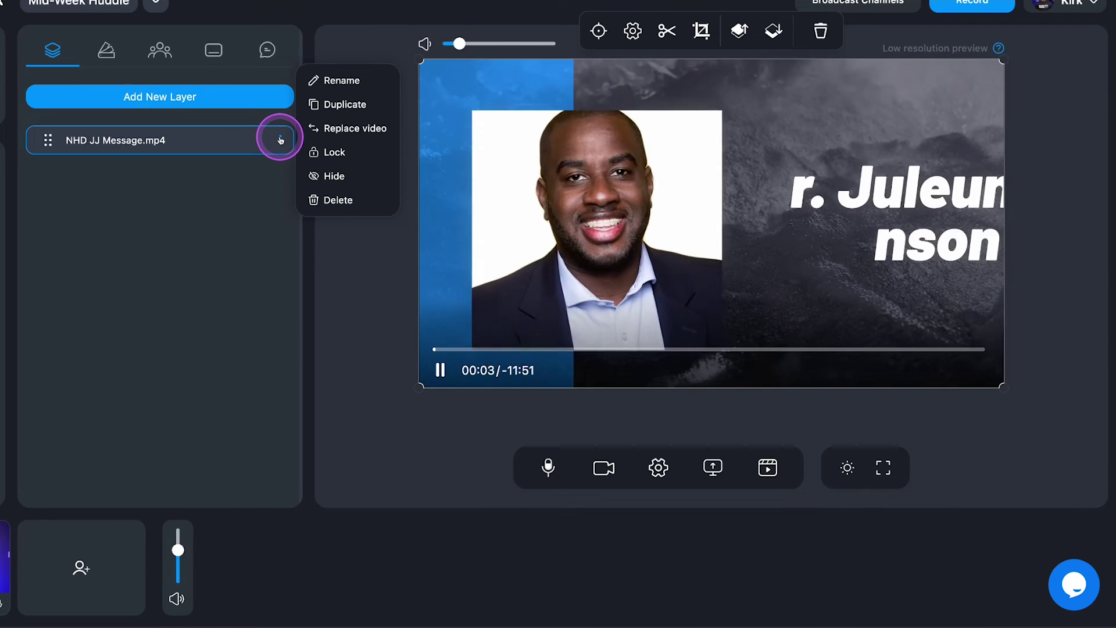
click(584, 155)
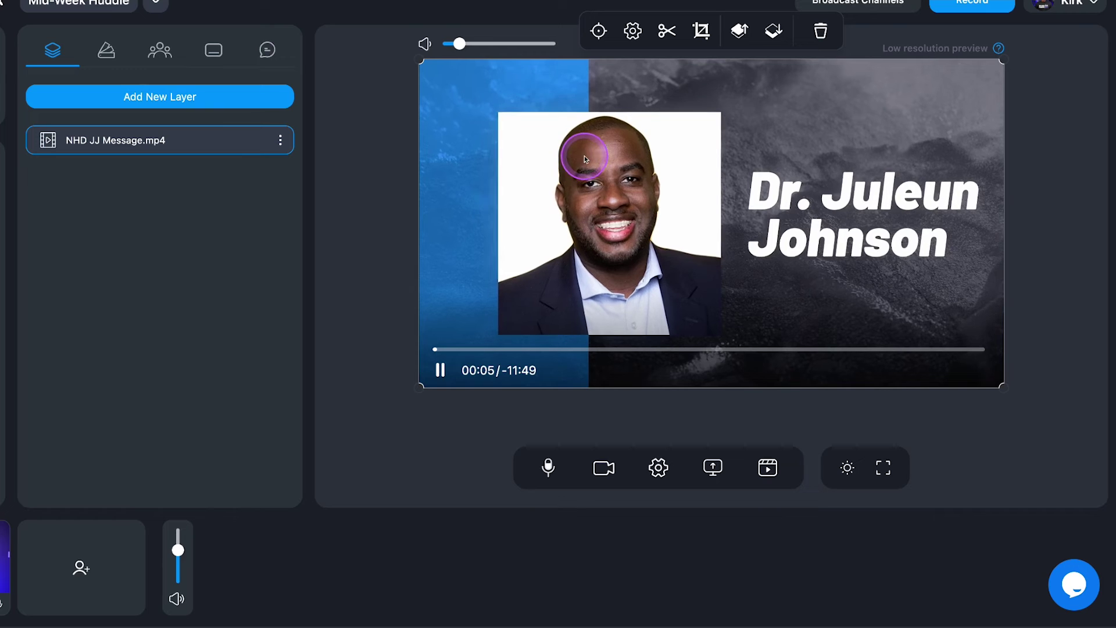
click(667, 30)
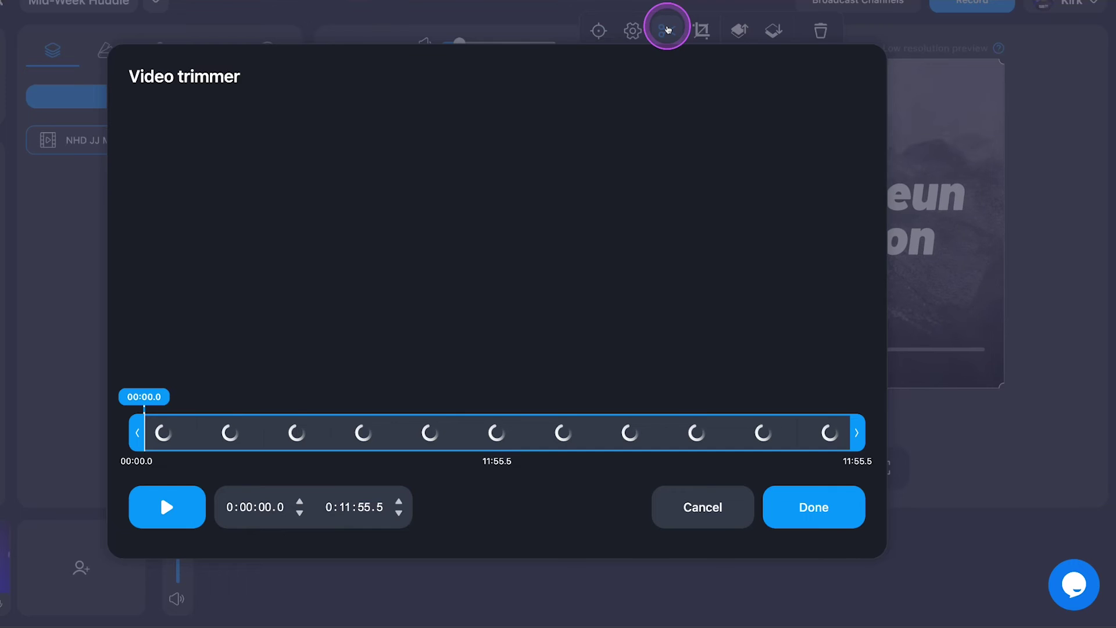
click(700, 508)
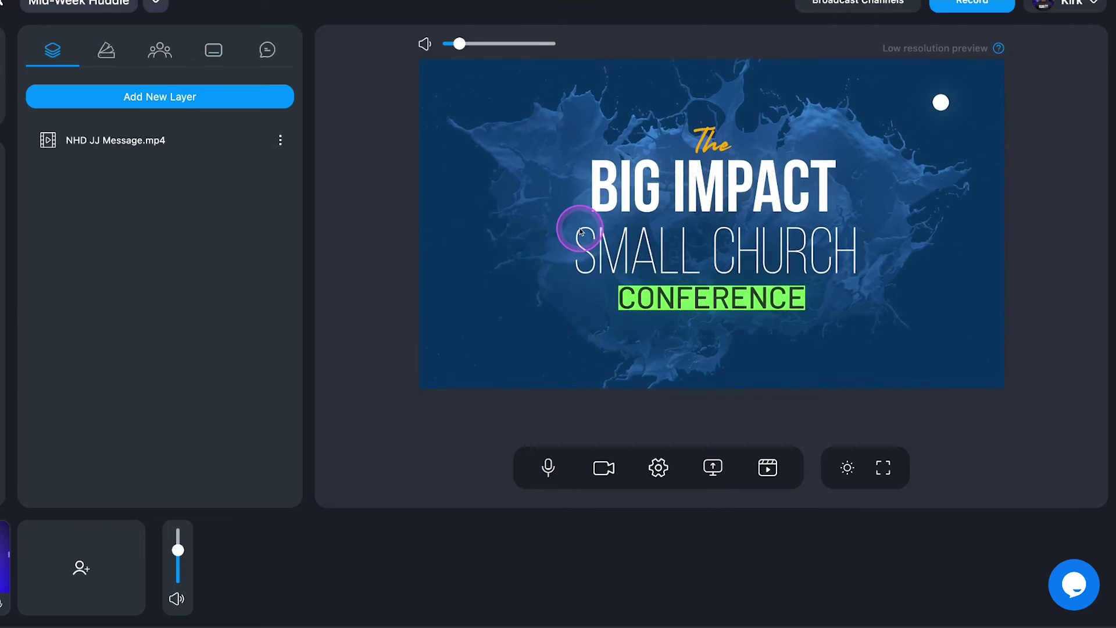
- Pause the NHD JJ Message.mp4 layer and view its Video trimmer, cancelling it without any edit
click(437, 370)
click(539, 305)
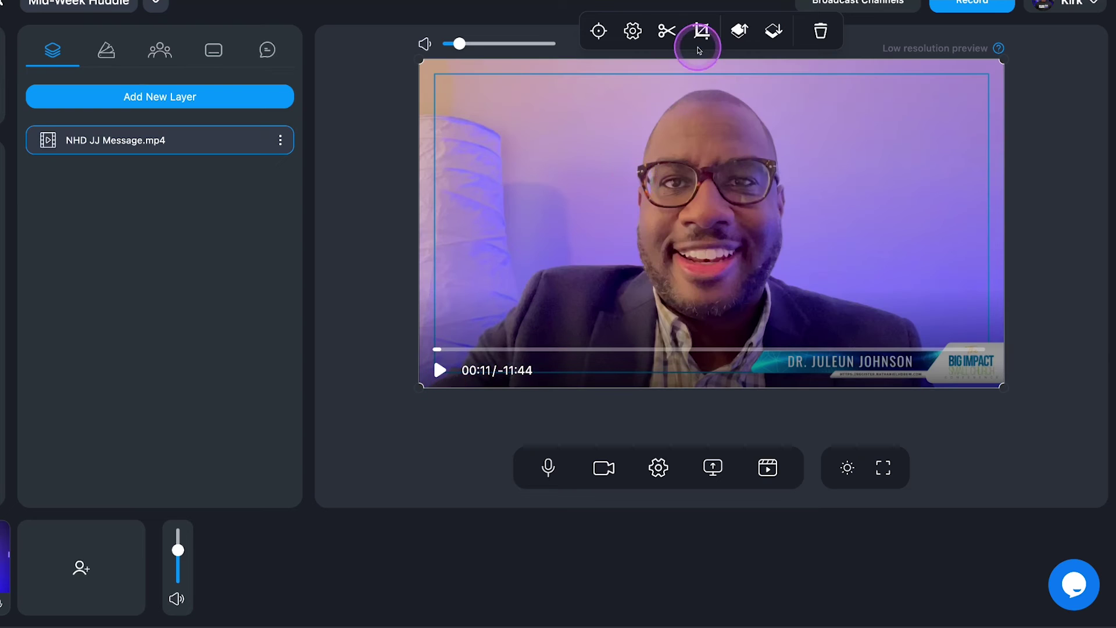
click(667, 30)
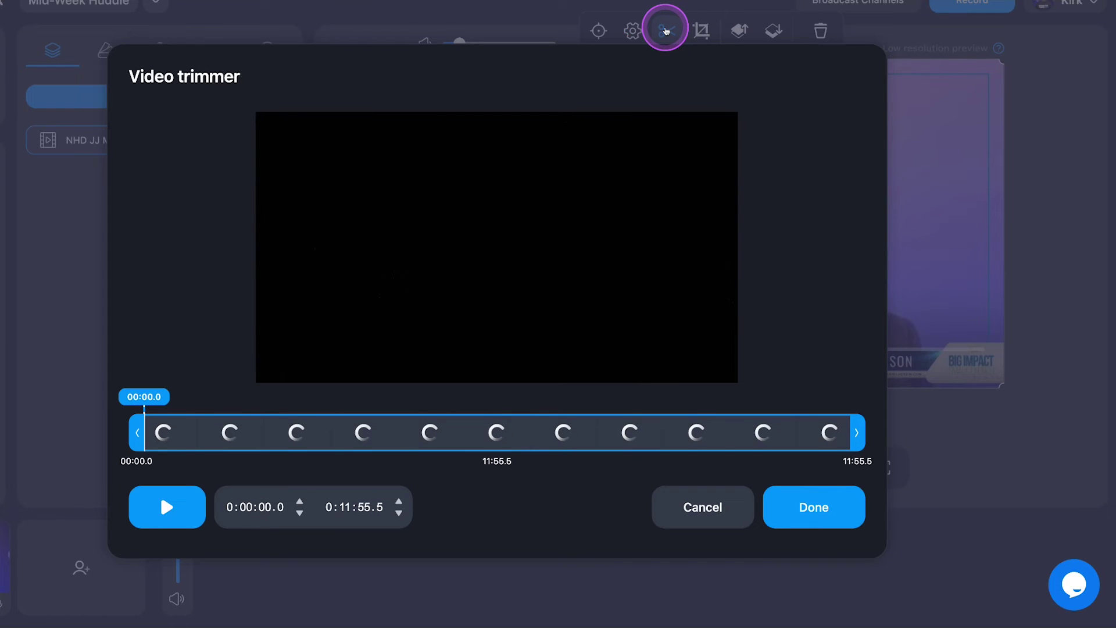
click(704, 501)
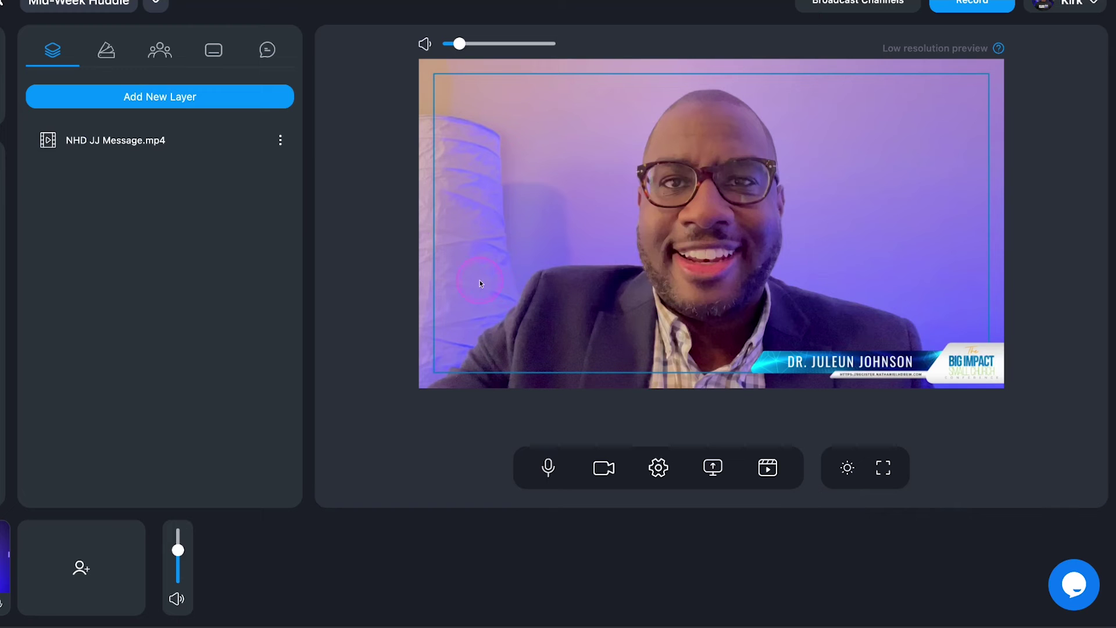
- Trim the NHD JJ Message.mp4 layer to start at 0:04:15.5 and end at 0:06:53.2, and apply the trim
click(590, 205)
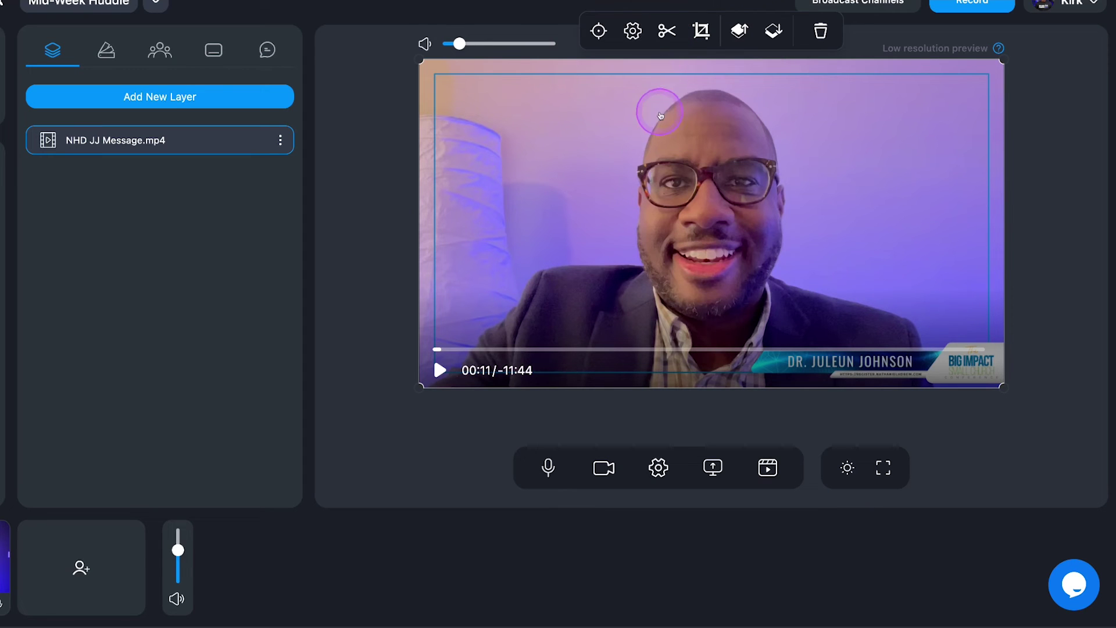
click(666, 32)
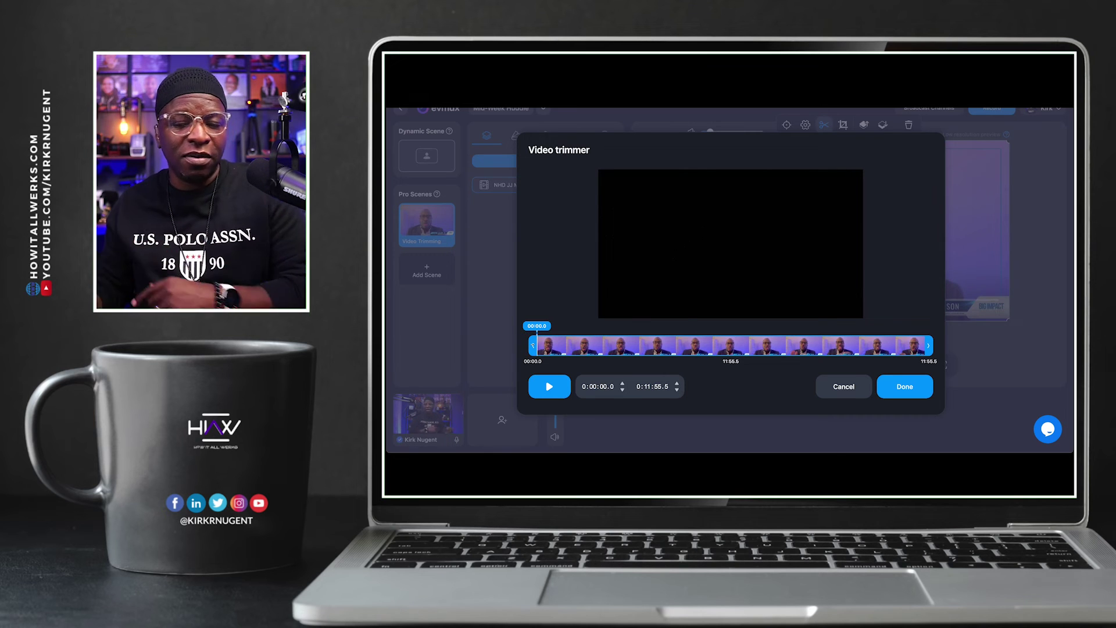
drag(532, 346, 670, 362)
drag(934, 349, 766, 349)
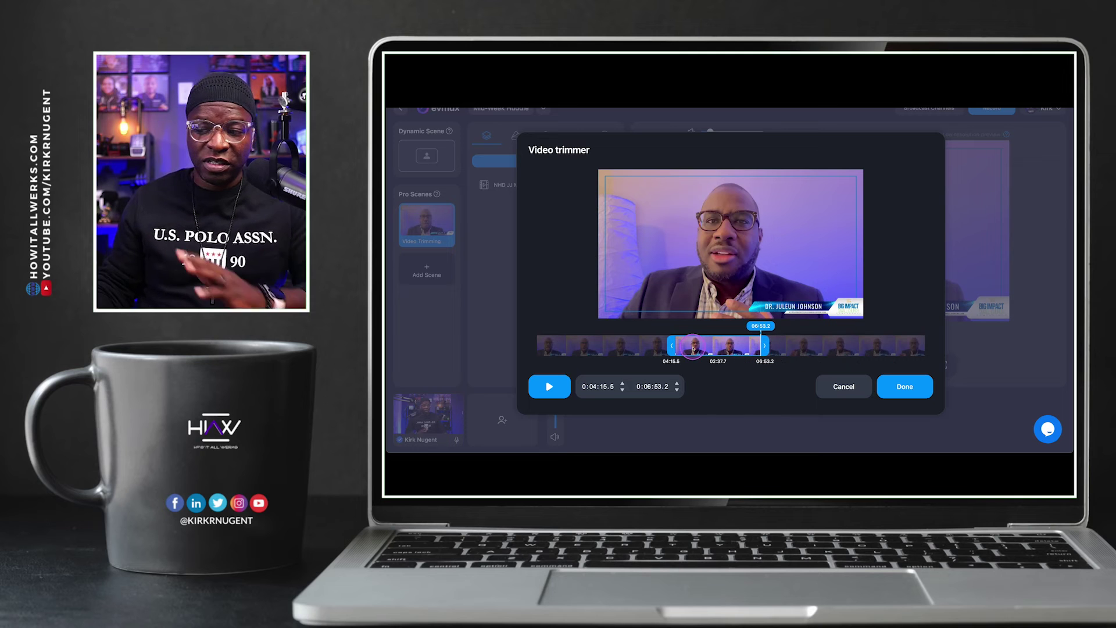
click(902, 386)
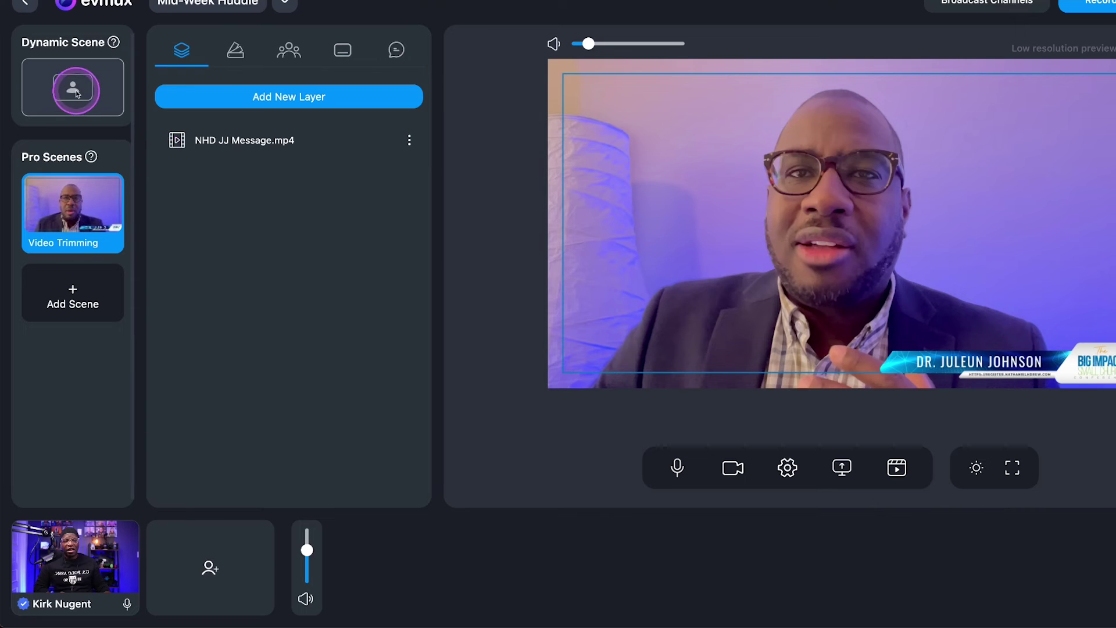
- Alternate between the Dynamic Scene and the Video Trimming scene to check the trimmed clip's playback, ending on Video Trimming
click(427, 157)
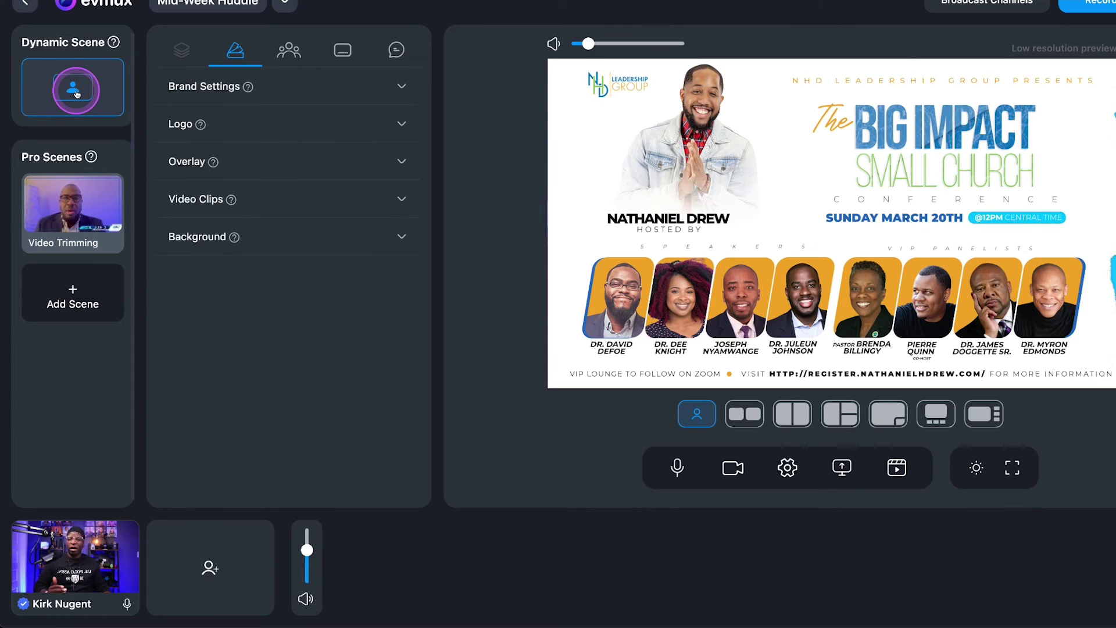
click(60, 208)
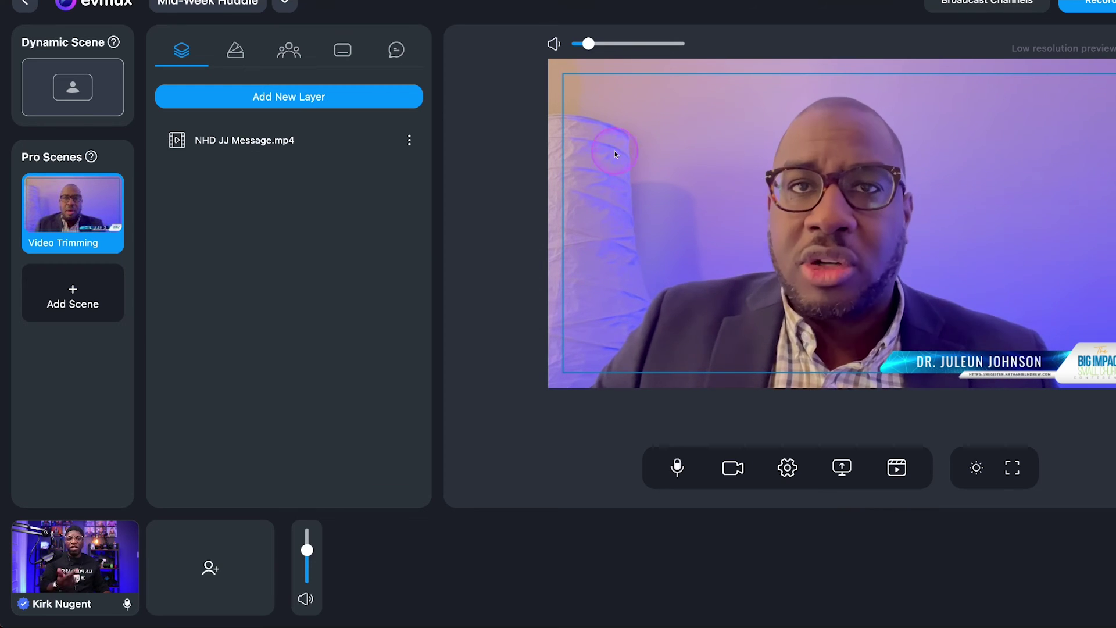
click(74, 90)
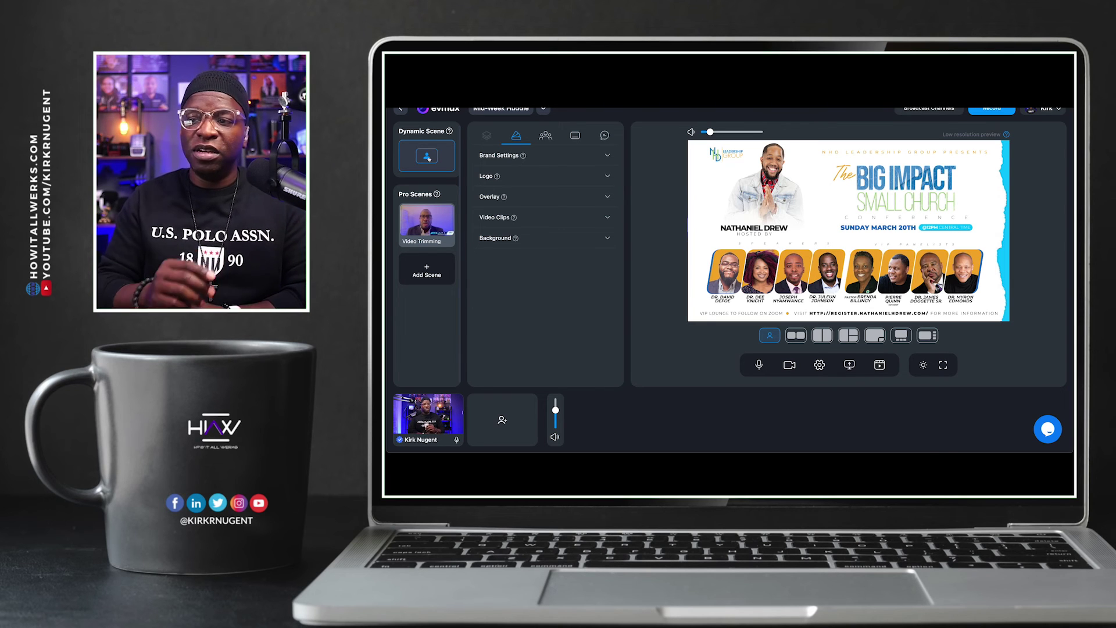
click(426, 221)
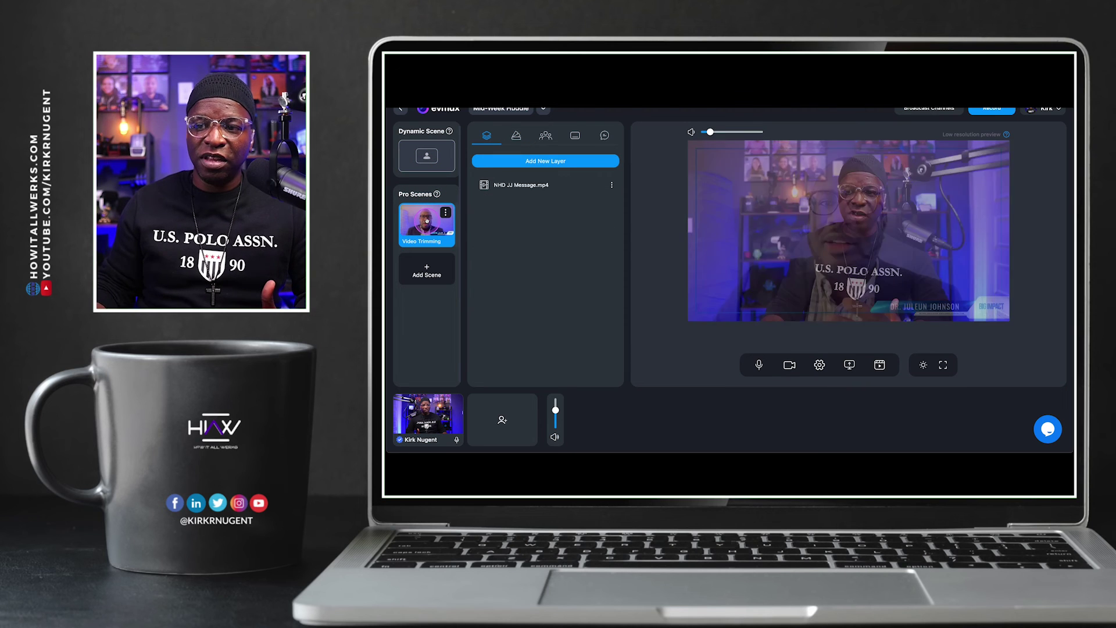
- Review the saved trim range of the NHD JJ Message.mp4 layer in the Video trimmer and cancel out of it
click(769, 242)
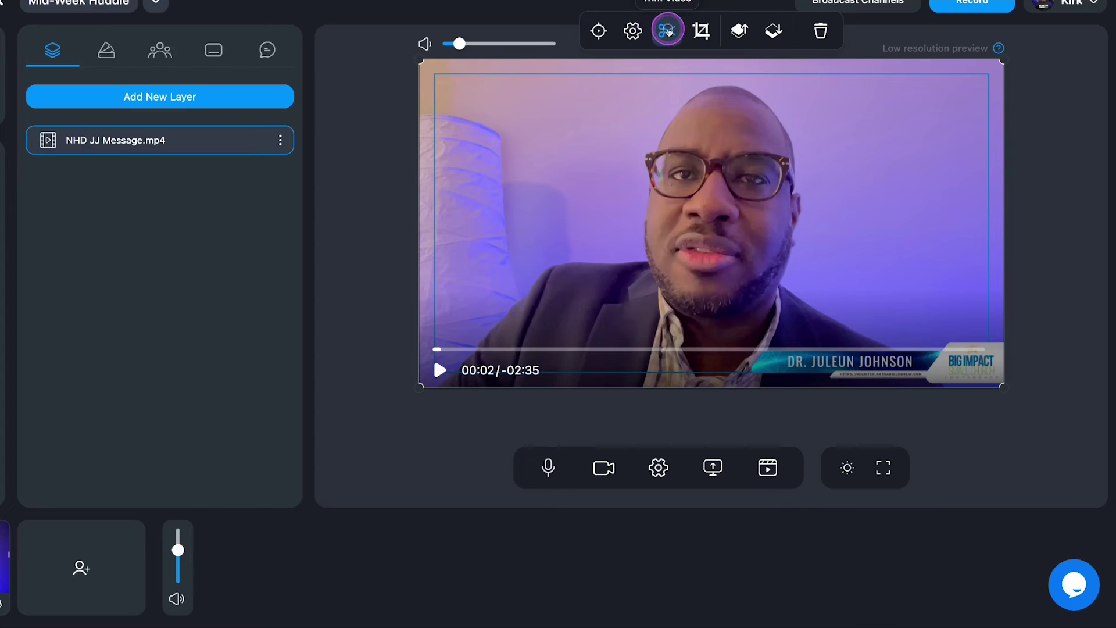
click(824, 125)
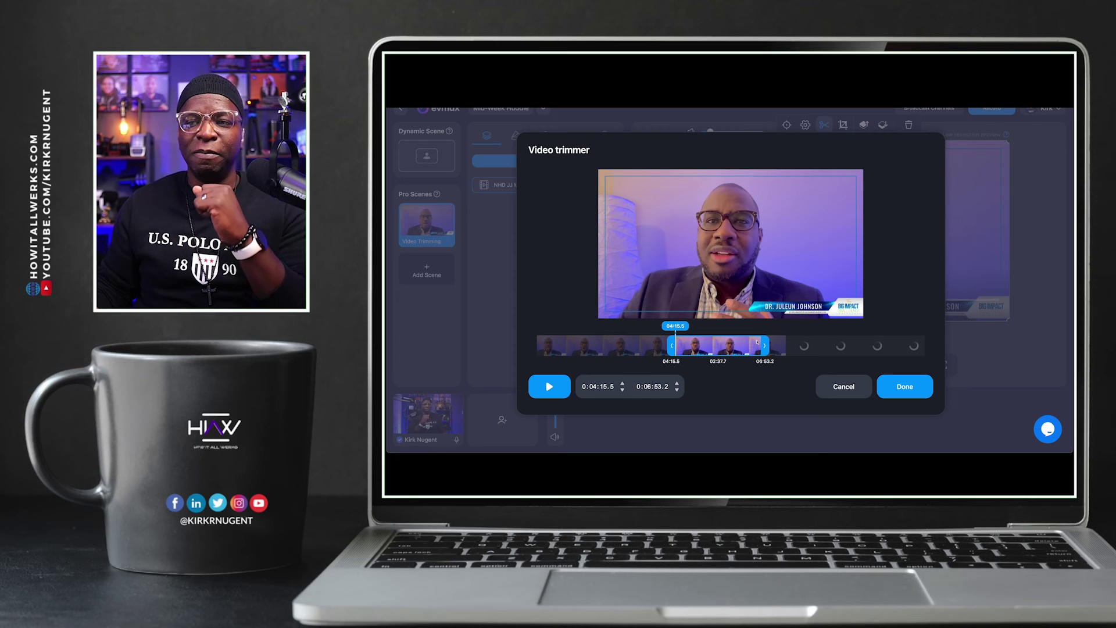
click(840, 384)
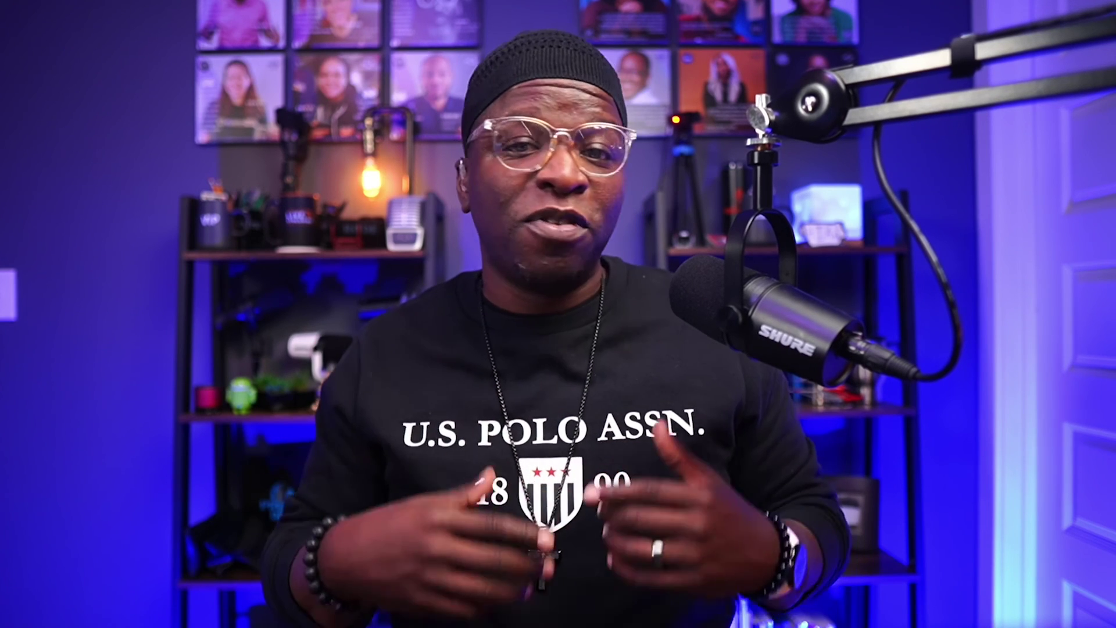
- In StreamYard, split the middle segment of the Let's Talk Money recording at 17:50 and adjust the second part's start and end
click(424, 464)
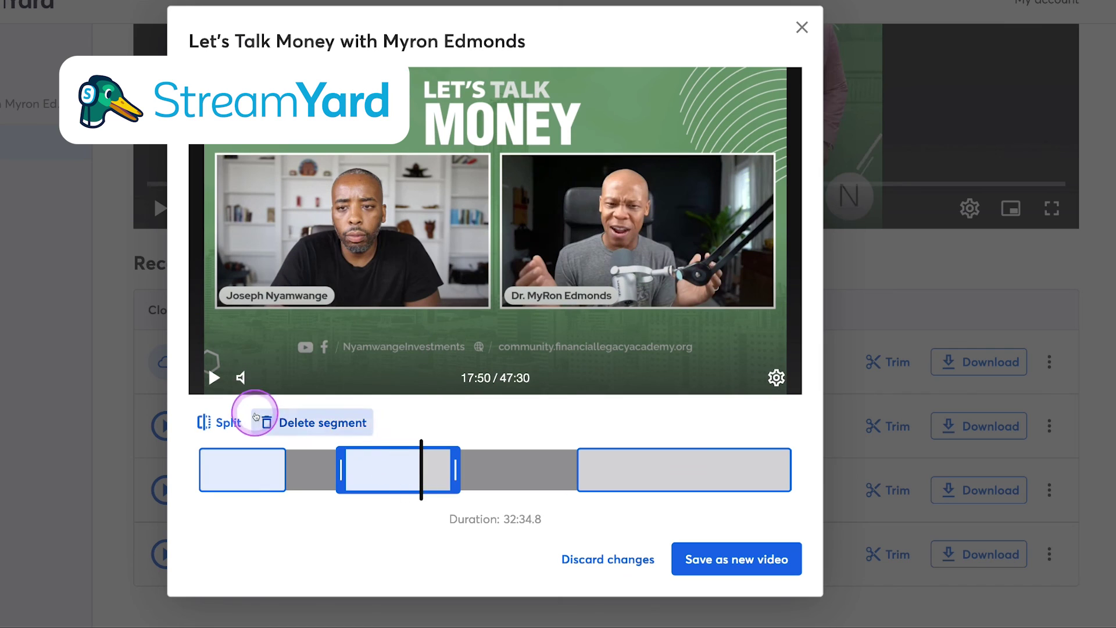
click(224, 422)
click(455, 463)
drag(450, 465, 497, 468)
drag(417, 466, 445, 468)
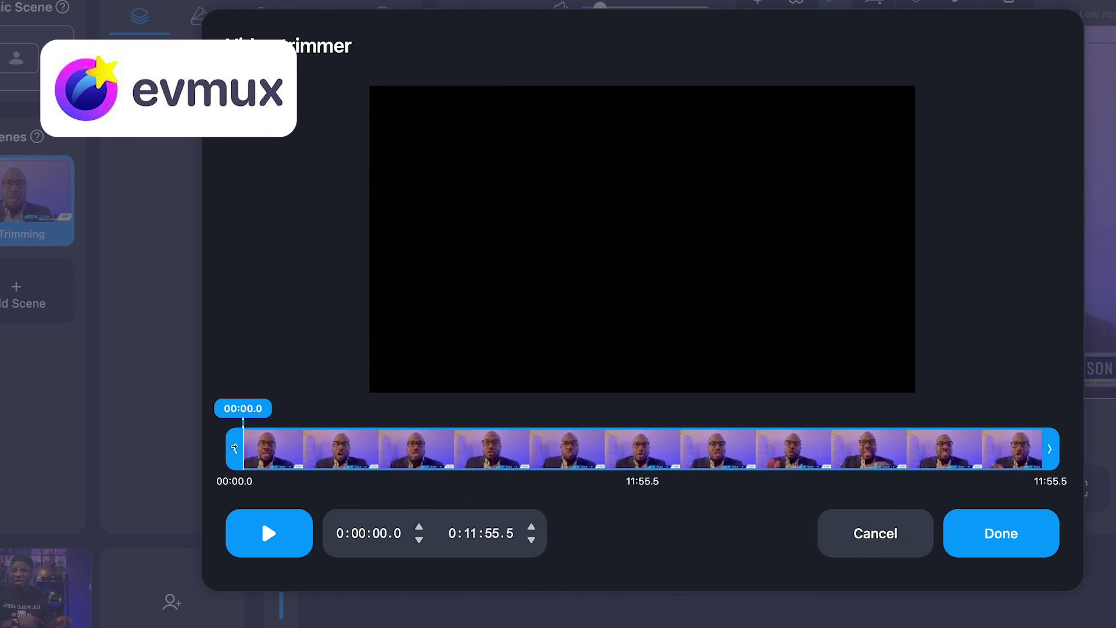
- In evmux's Video trimmer, set the clip's start to 0:04:15.5 and end to 0:06:53.2, and apply the trim
drag(234, 449, 518, 485)
drag(1050, 449, 703, 460)
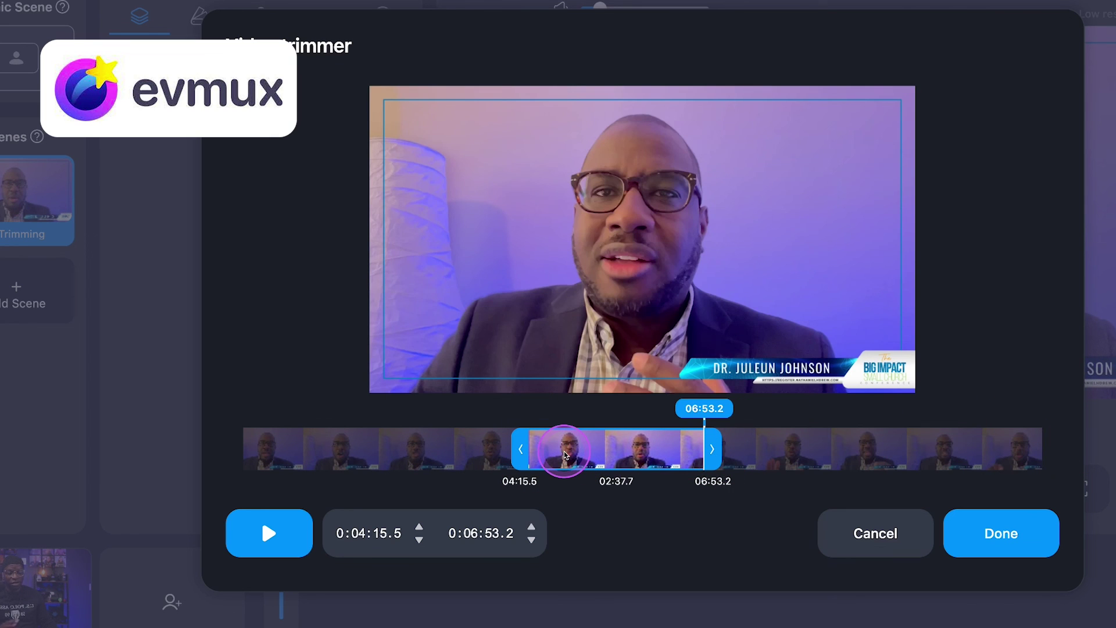
click(1008, 532)
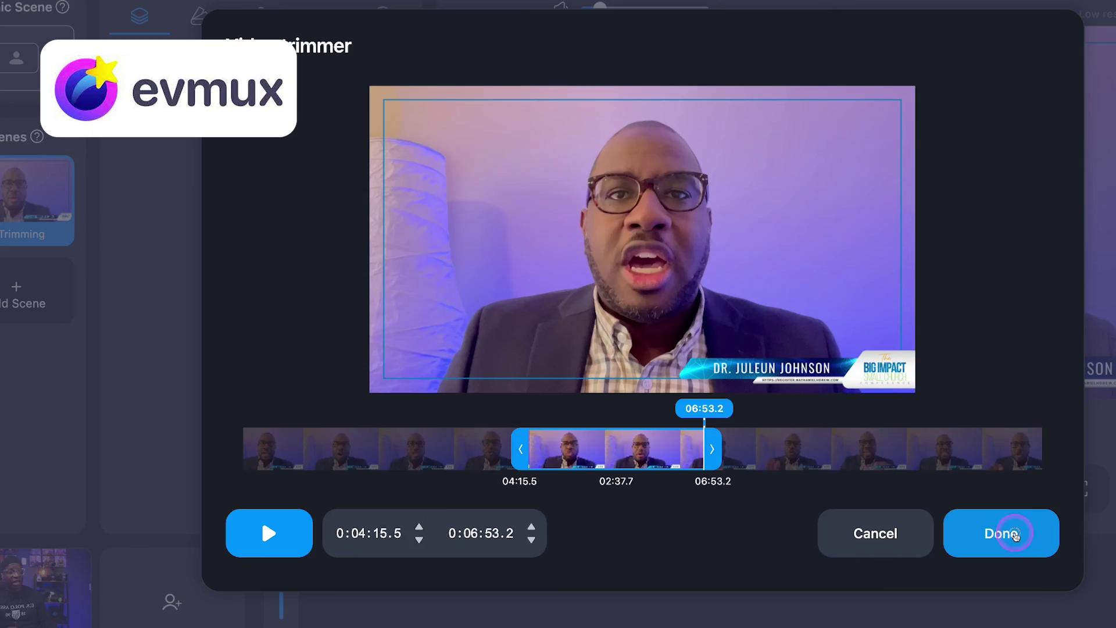